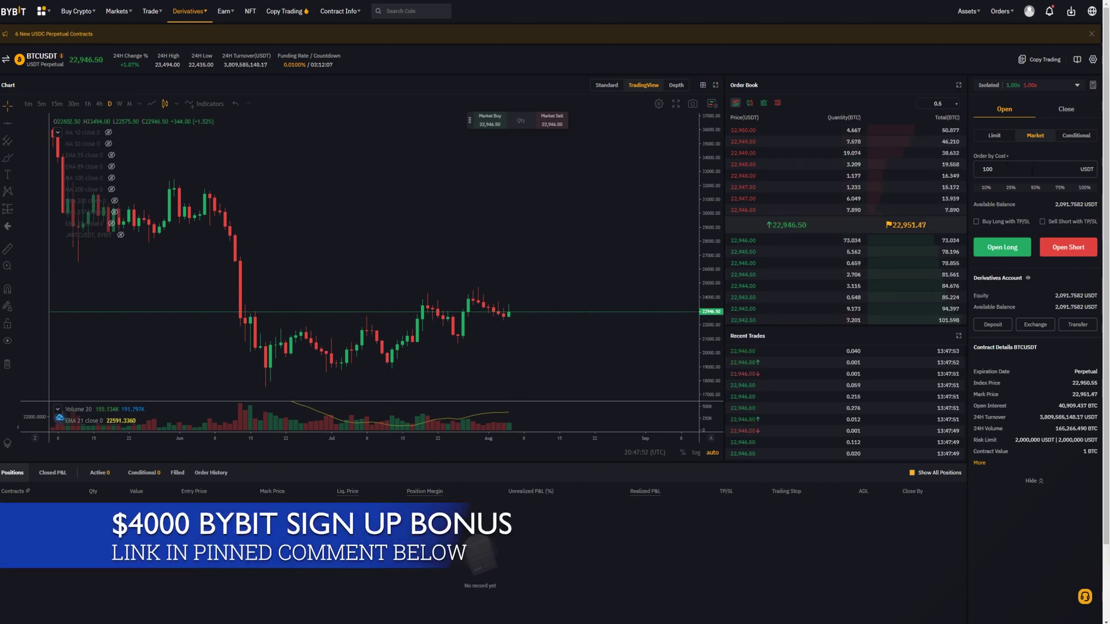
Open a 100 USDT market long on BTCUSDT: 0.004 BTC at entry 22,946.5
{"action": "left_click", "coordinate": [1008, 247]}
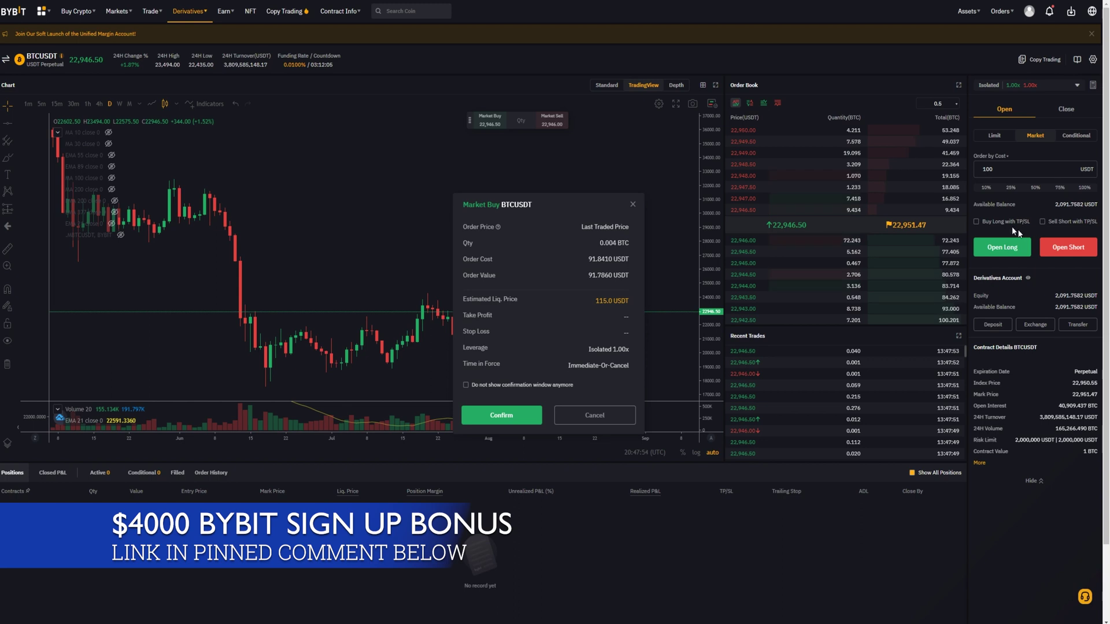
{"action": "left_click", "coordinate": [513, 416]}
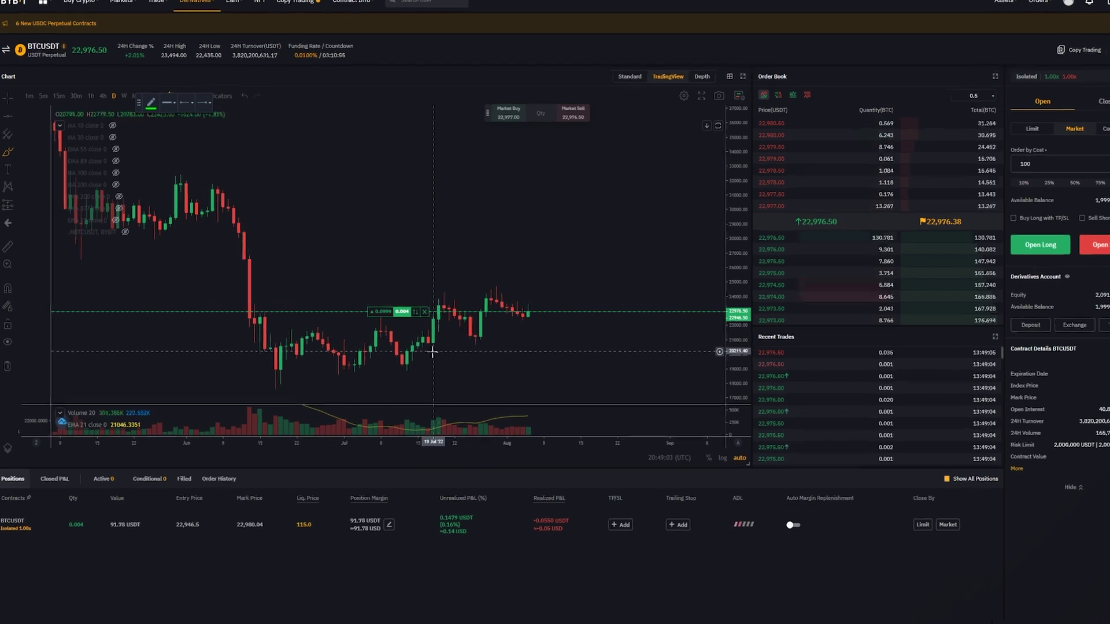
Brush-circle the mid-July lows, breakout high, late-July lows and August highs, plus an upward projection
{"action": "left_click_drag", "start_coordinate": [418, 357], "coordinate": [415, 372]}
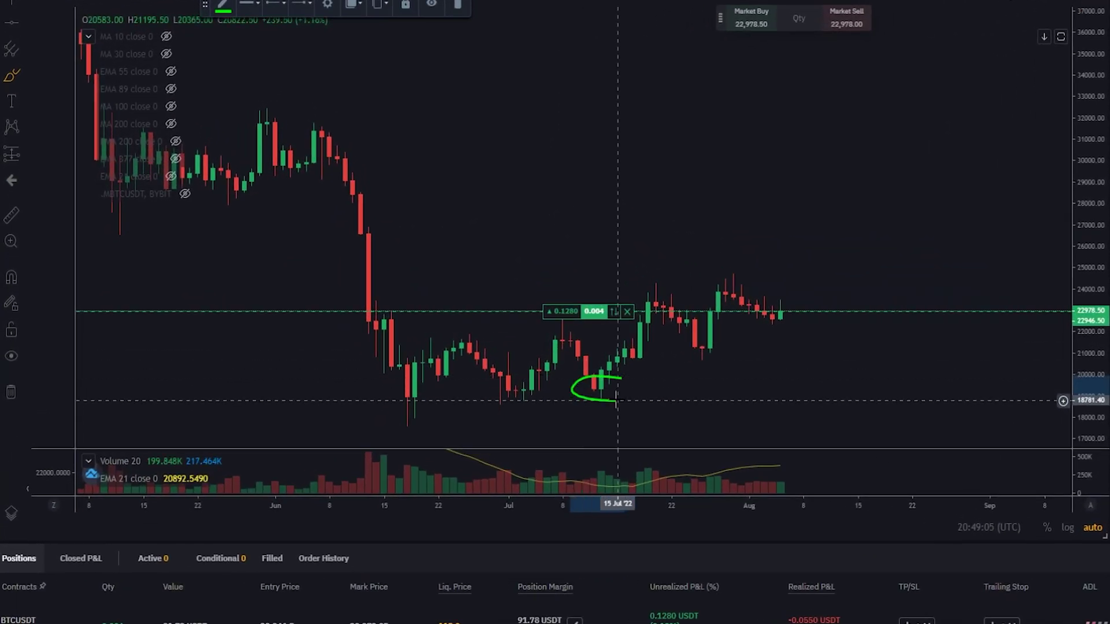
{"action": "left_click_drag", "start_coordinate": [617, 400], "coordinate": [623, 383]}
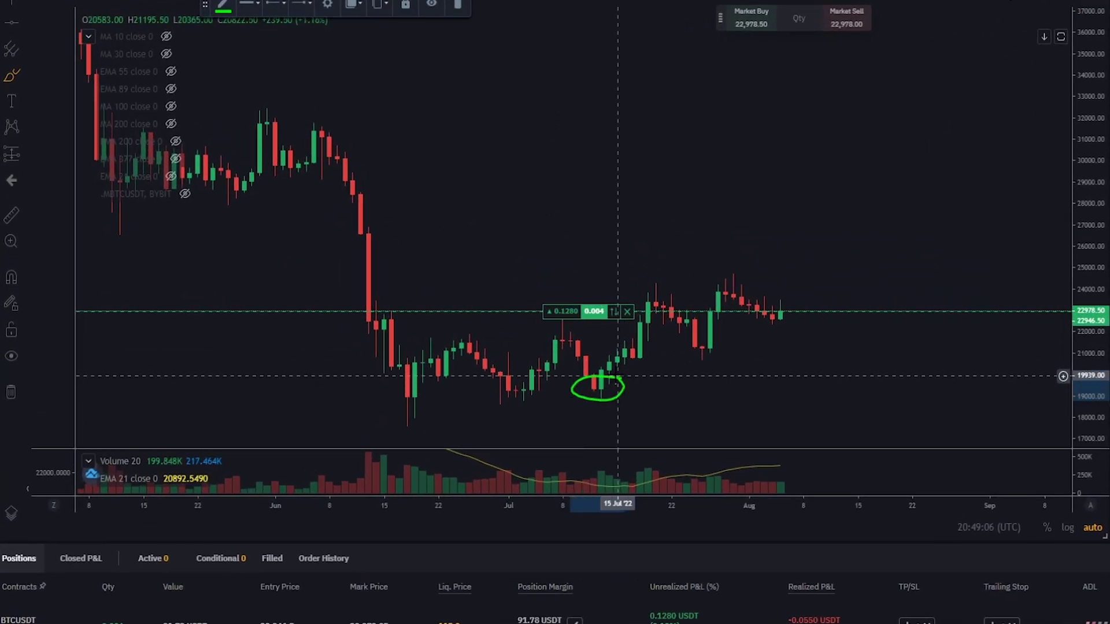
{"action": "mouse_move", "coordinate": [668, 277]}
{"action": "left_mouse_down"}
{"action": "mouse_move", "coordinate": [633, 297]}
{"action": "mouse_move", "coordinate": [669, 292]}
{"action": "left_mouse_up"}
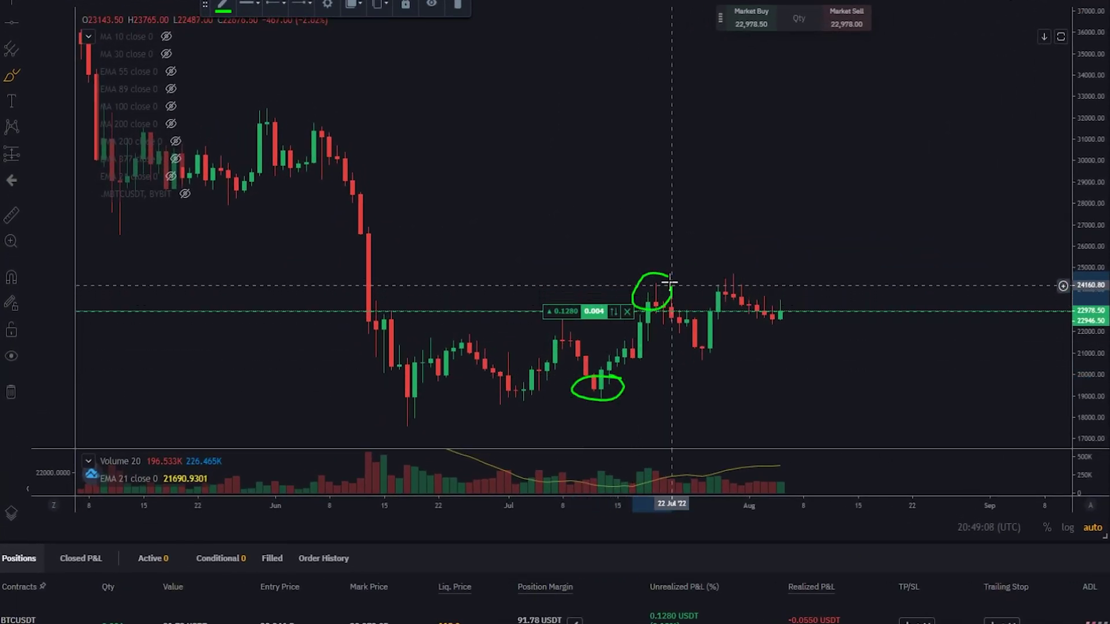
{"action": "mouse_move", "coordinate": [738, 331]}
{"action": "left_mouse_down"}
{"action": "mouse_move", "coordinate": [718, 360]}
{"action": "mouse_move", "coordinate": [735, 331]}
{"action": "left_mouse_up"}
{"action": "mouse_move", "coordinate": [751, 268]}
{"action": "left_mouse_down"}
{"action": "mouse_move", "coordinate": [730, 262]}
{"action": "mouse_move", "coordinate": [755, 268]}
{"action": "left_mouse_up"}
{"action": "mouse_move", "coordinate": [815, 301]}
{"action": "left_mouse_down"}
{"action": "mouse_move", "coordinate": [756, 317]}
{"action": "mouse_move", "coordinate": [811, 297]}
{"action": "mouse_move", "coordinate": [842, 142]}
{"action": "left_mouse_up"}
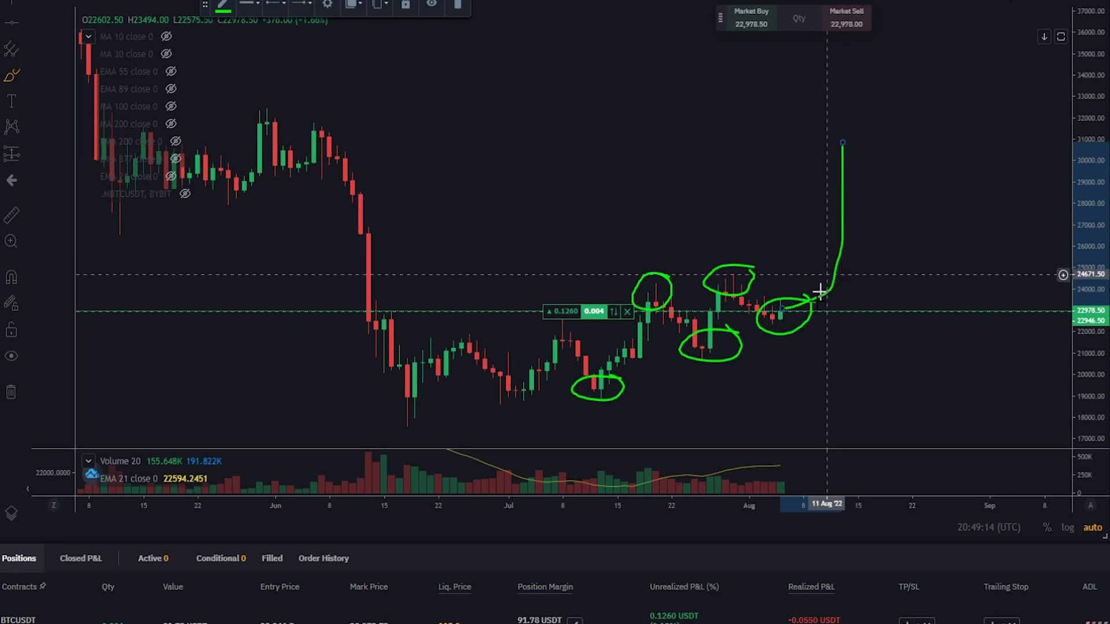
Undo the freehand sketches and return the chart to plain crosshair mode
{"action": "key", "text": "ctrl"}
{"action": "key", "text": "ctrl+z"}
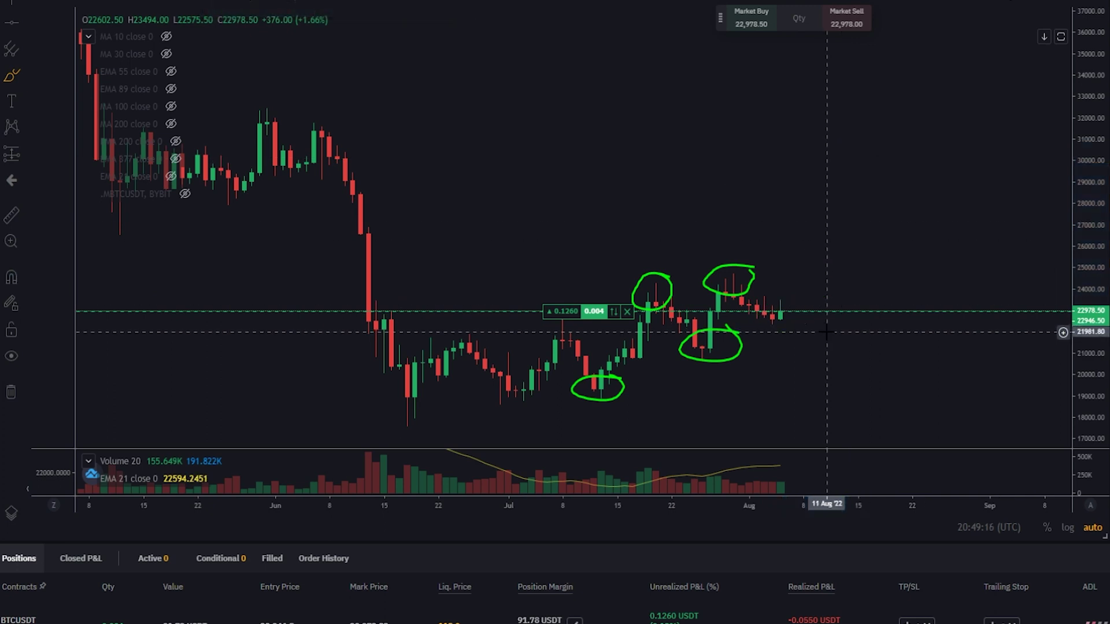
{"action": "mouse_move", "coordinate": [779, 313]}
{"action": "left_mouse_down"}
{"action": "mouse_move", "coordinate": [811, 357]}
{"action": "mouse_move", "coordinate": [724, 330]}
{"action": "mouse_move", "coordinate": [746, 352]}
{"action": "mouse_move", "coordinate": [680, 350]}
{"action": "left_mouse_up"}
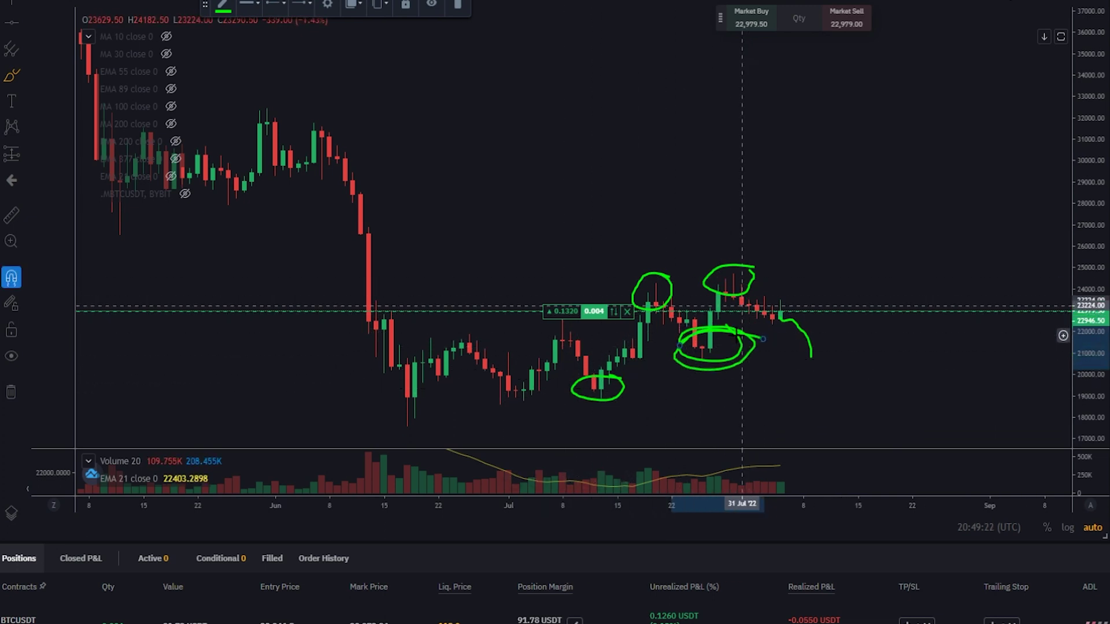
{"action": "key", "text": "ctrl+z"}
{"action": "key", "text": "ctrl+z"}
{"action": "key", "text": "ctrl+z"}
{"action": "key", "text": "ctrl+z"}
{"action": "key", "text": "ctrl+z"}
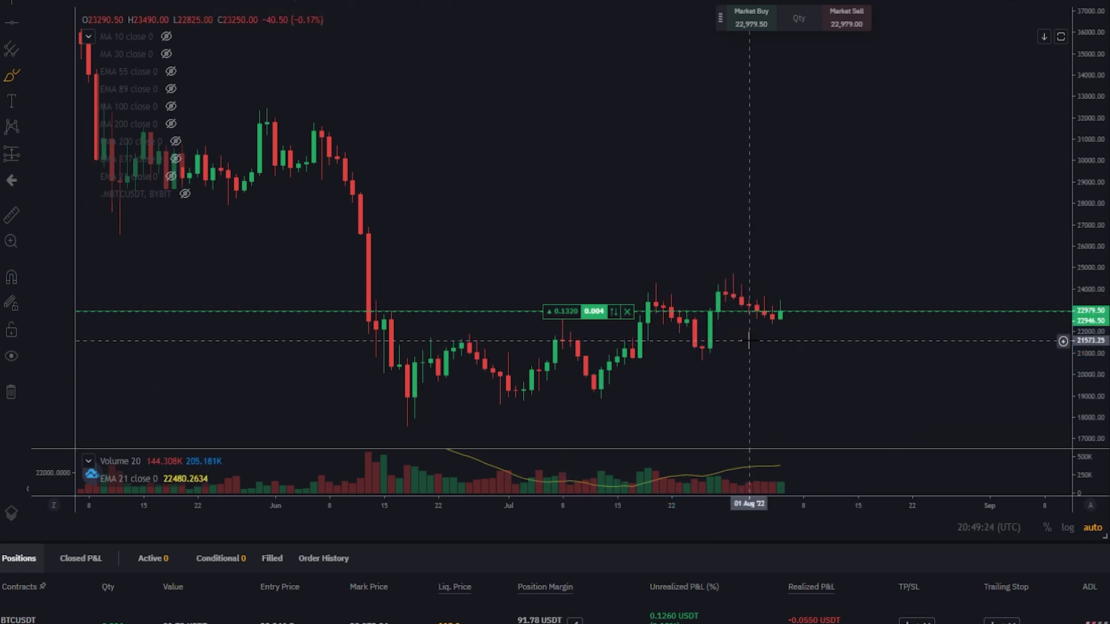
{"action": "mouse_move", "coordinate": [780, 314]}
{"action": "left_mouse_down"}
{"action": "mouse_move", "coordinate": [797, 353]}
{"action": "mouse_move", "coordinate": [823, 359]}
{"action": "mouse_move", "coordinate": [834, 407]}
{"action": "left_mouse_up"}
{"action": "left_click", "coordinate": [11, 22]}
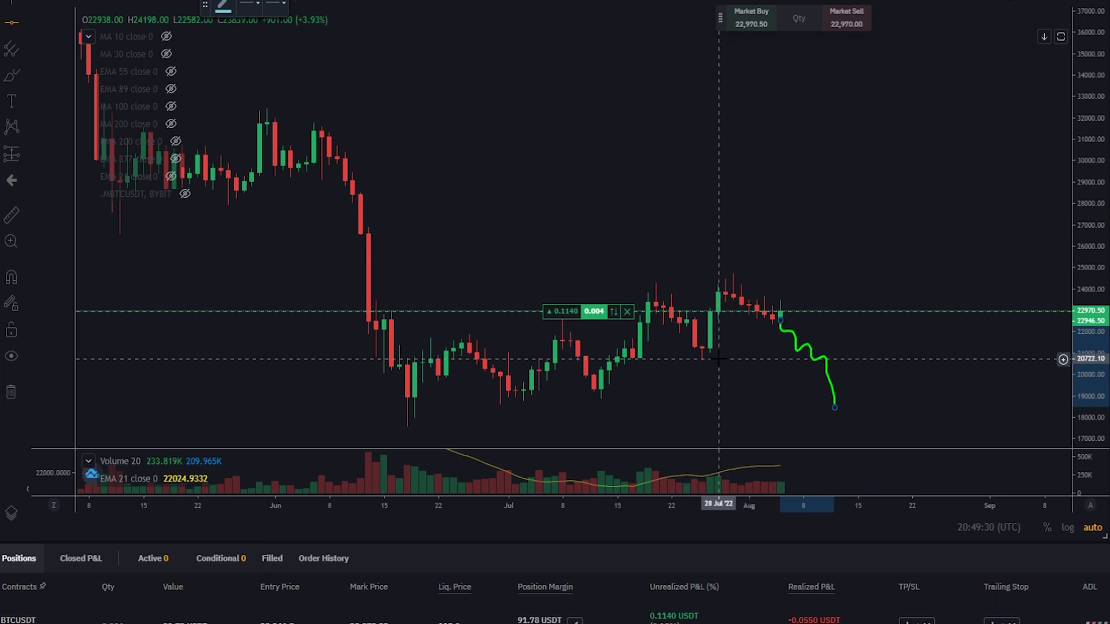
Add a horizontal line at the 20654 level with Alt+H
{"action": "key", "text": "alt+h"}
{"action": "right_click", "coordinate": [705, 242]}
{"action": "key", "text": "Escape"}
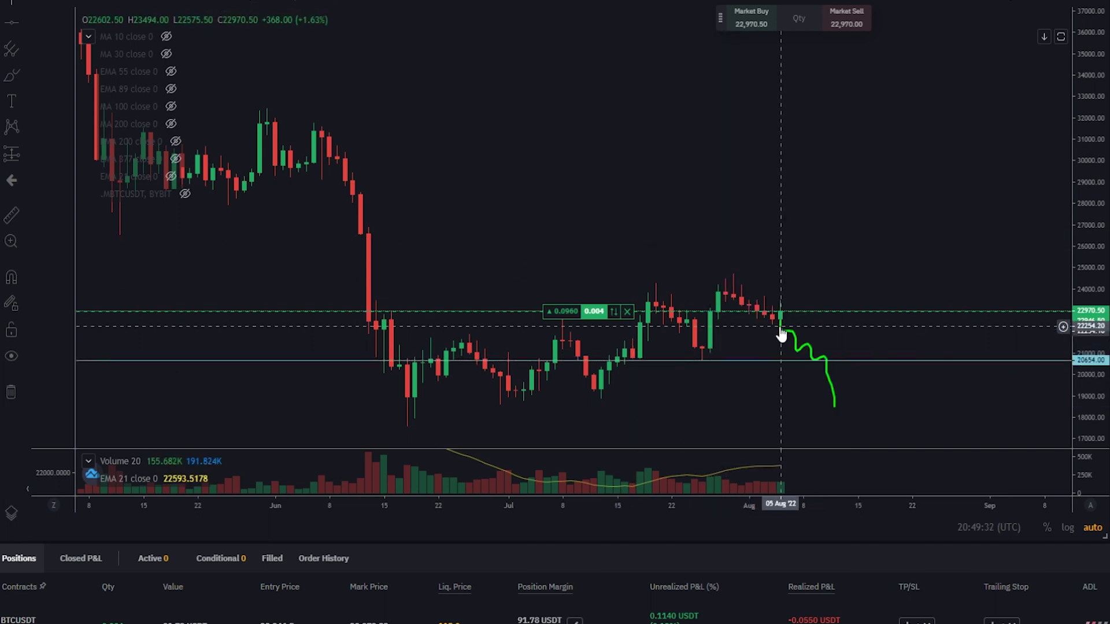
{"action": "right_click", "coordinate": [788, 331]}
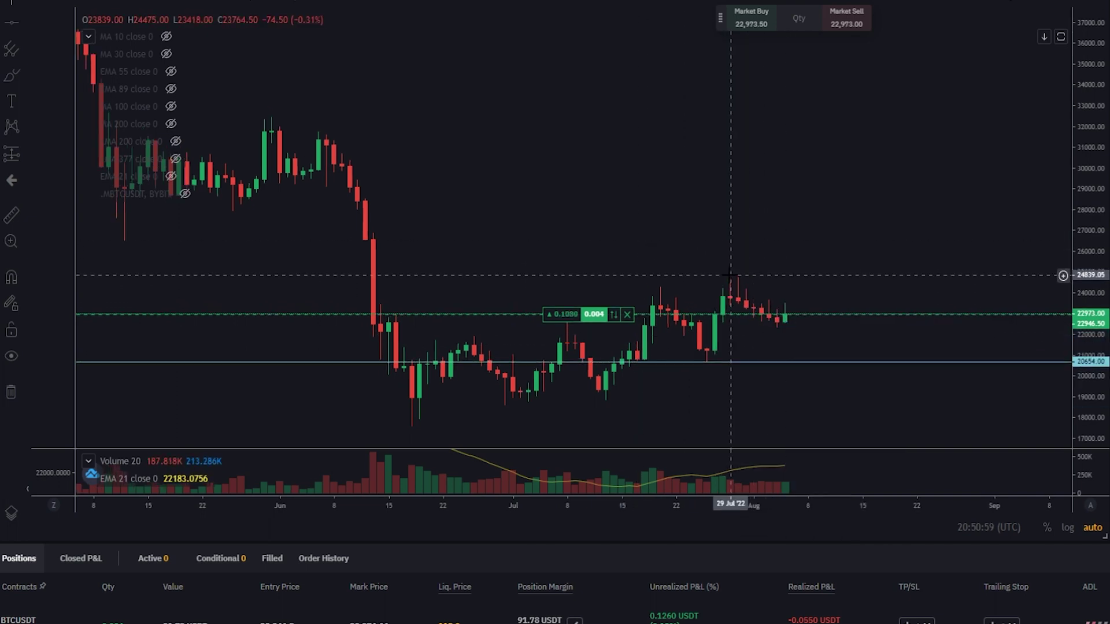
Place a second horizontal line near 26,555 above the 20654 support line
{"action": "left_click", "coordinate": [11, 22]}
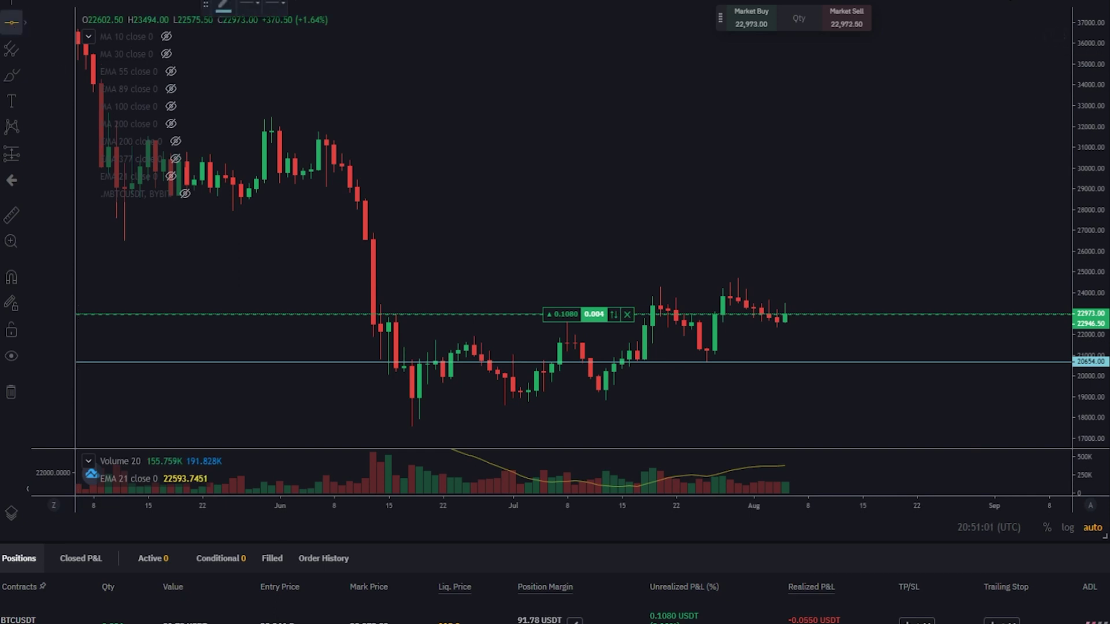
{"action": "left_click", "coordinate": [561, 239]}
{"action": "right_click", "coordinate": [541, 155]}
{"action": "key", "text": "Escape"}
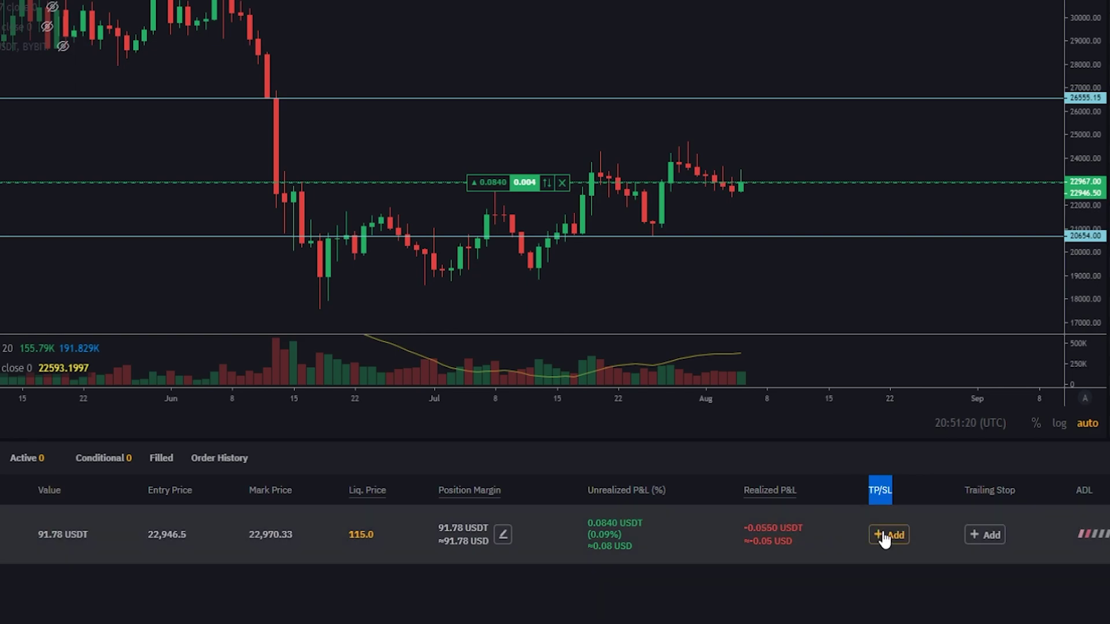
Give the open long a take profit of 26555 and a stop loss of 20625
{"action": "left_click", "coordinate": [883, 535]}
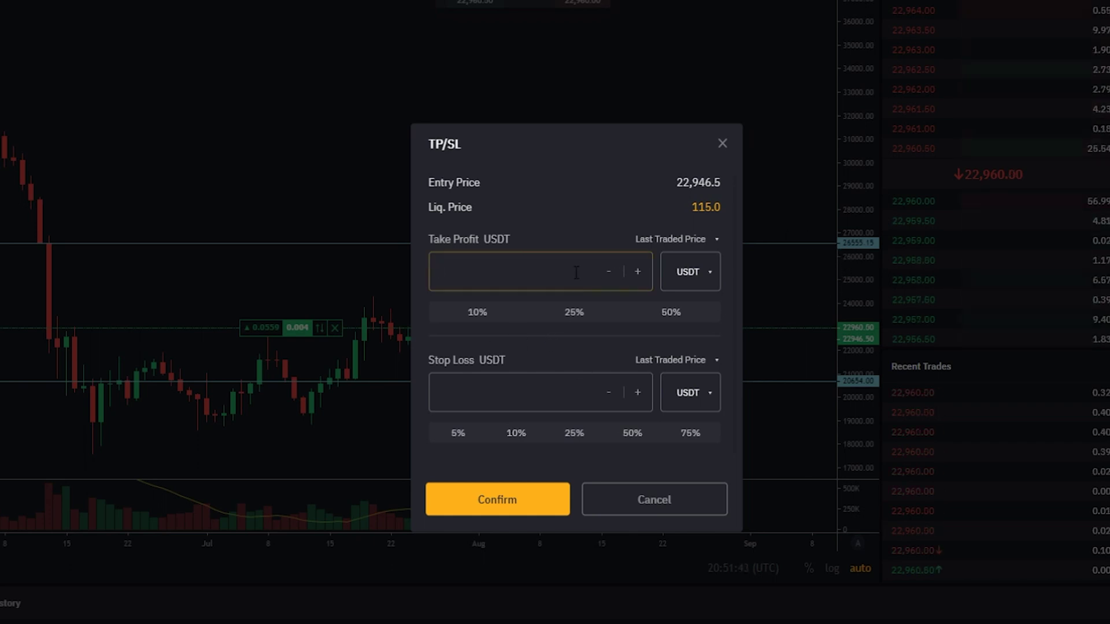
{"action": "type", "text": "26555"}
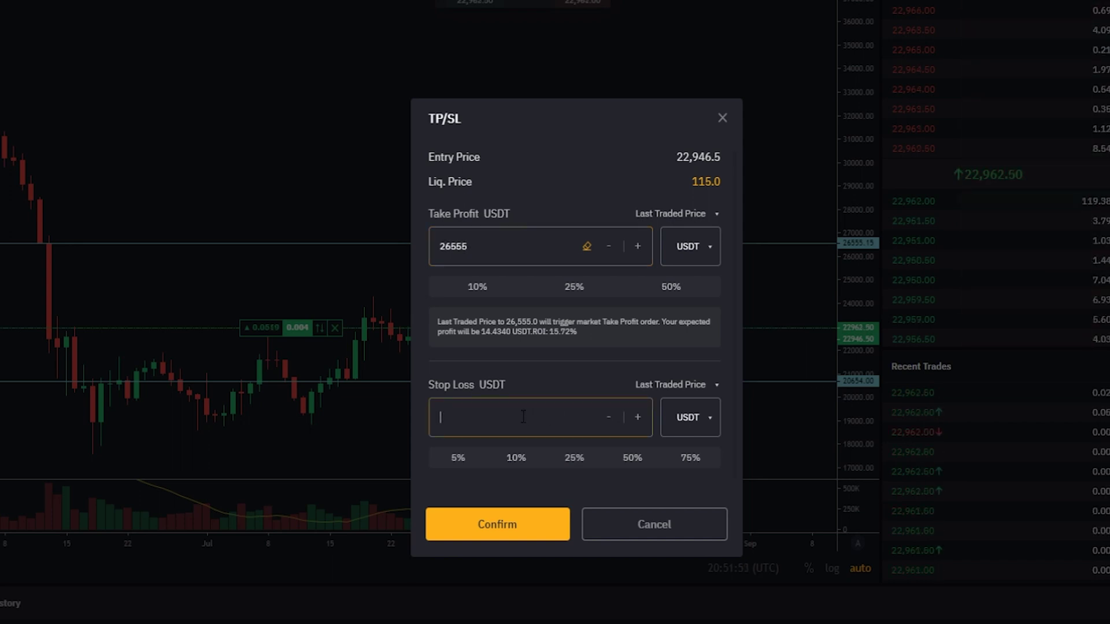
{"action": "type", "text": "20"}
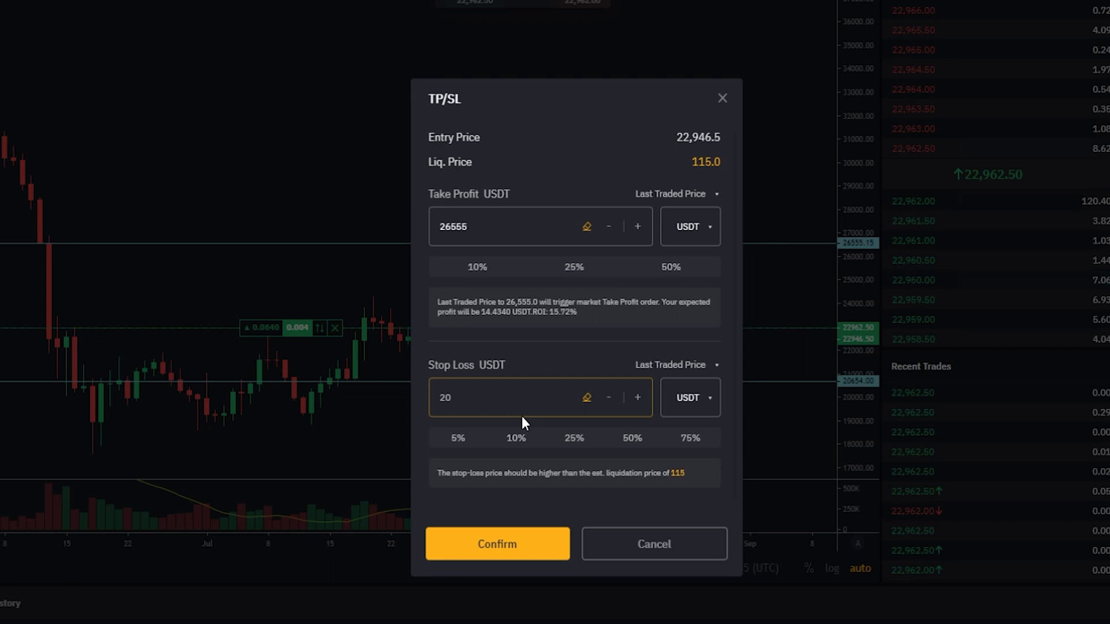
{"action": "type", "text": "625"}
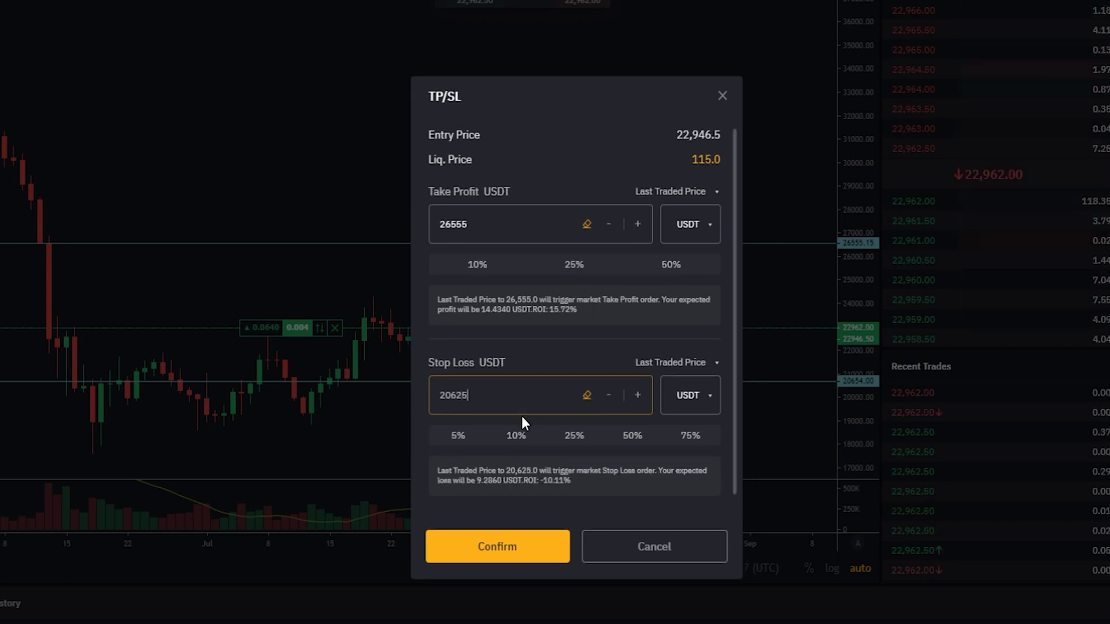
{"action": "left_click_drag", "start_coordinate": [590, 308], "coordinate": [518, 317]}
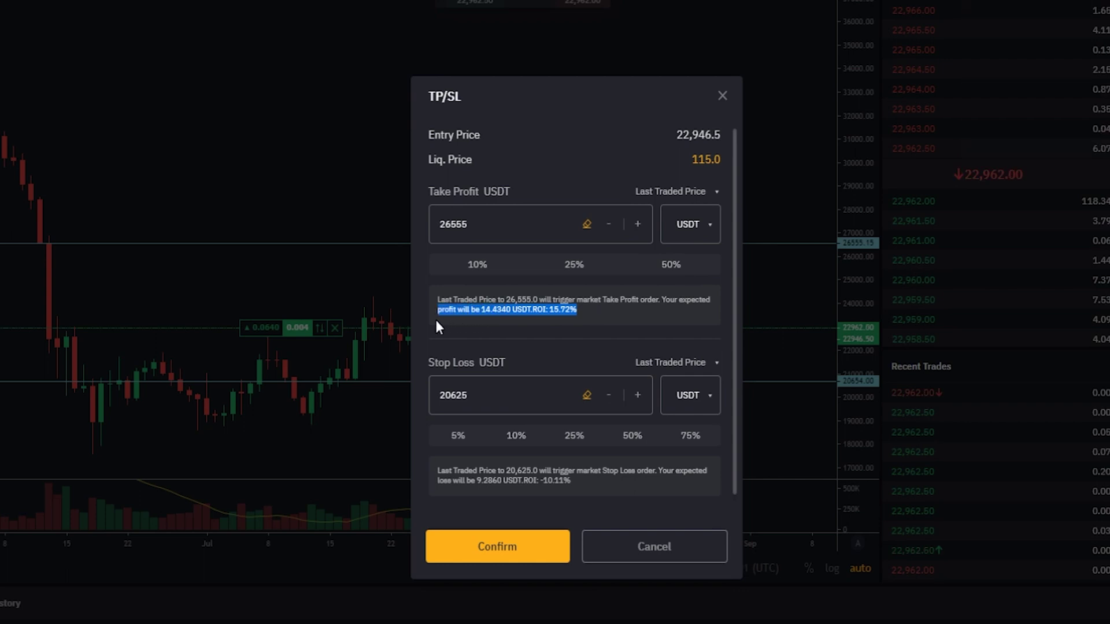
{"action": "left_click_drag", "start_coordinate": [437, 327], "coordinate": [433, 305]}
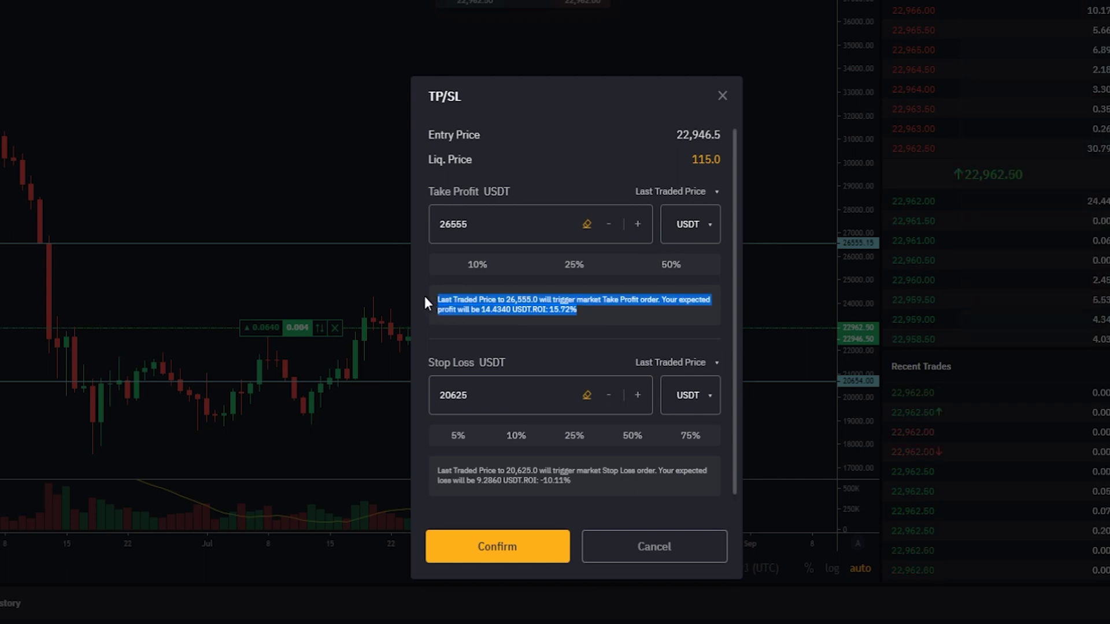
{"action": "left_click", "coordinate": [553, 479]}
{"action": "left_click_drag", "start_coordinate": [576, 480], "coordinate": [435, 474]}
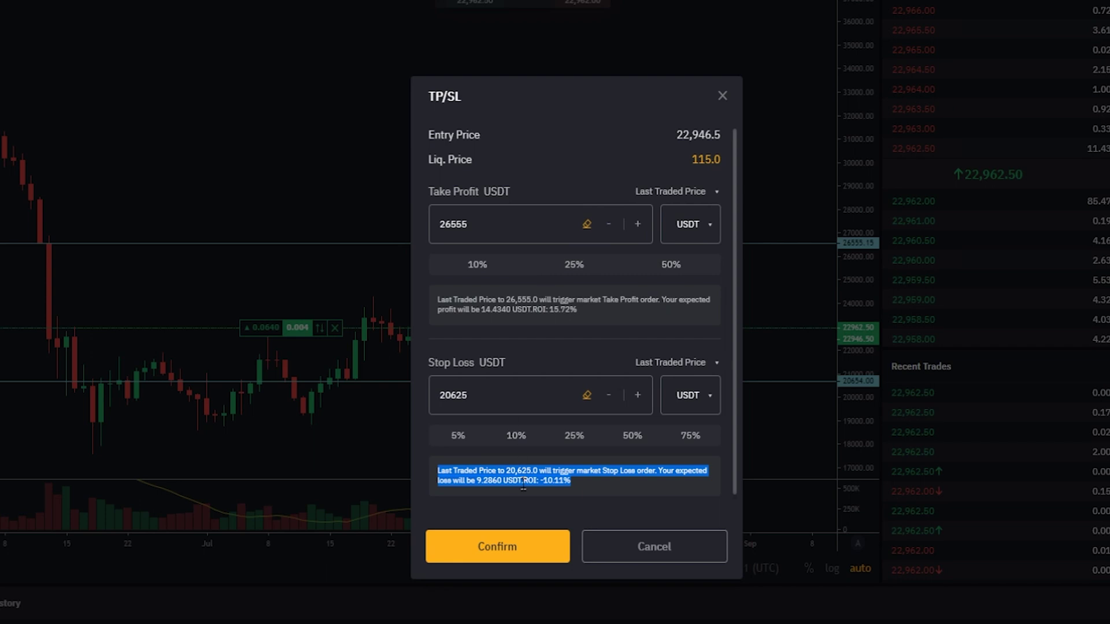
{"action": "left_click", "coordinate": [492, 557]}
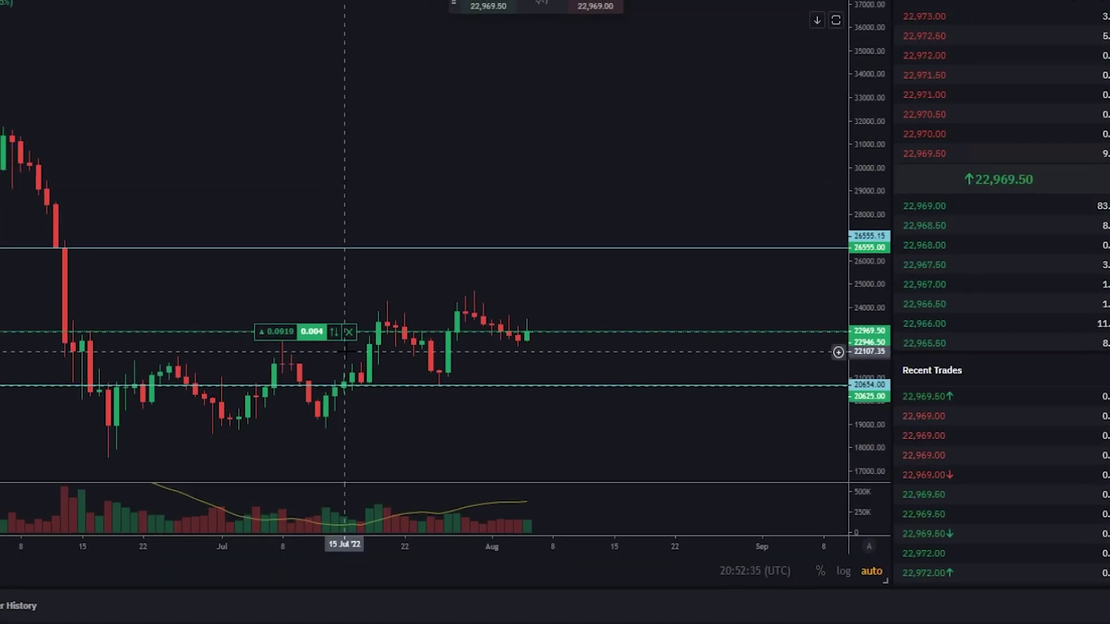
Remove the 26555 and 20654 horizontal lines from the chart
{"action": "right_click", "coordinate": [538, 258]}
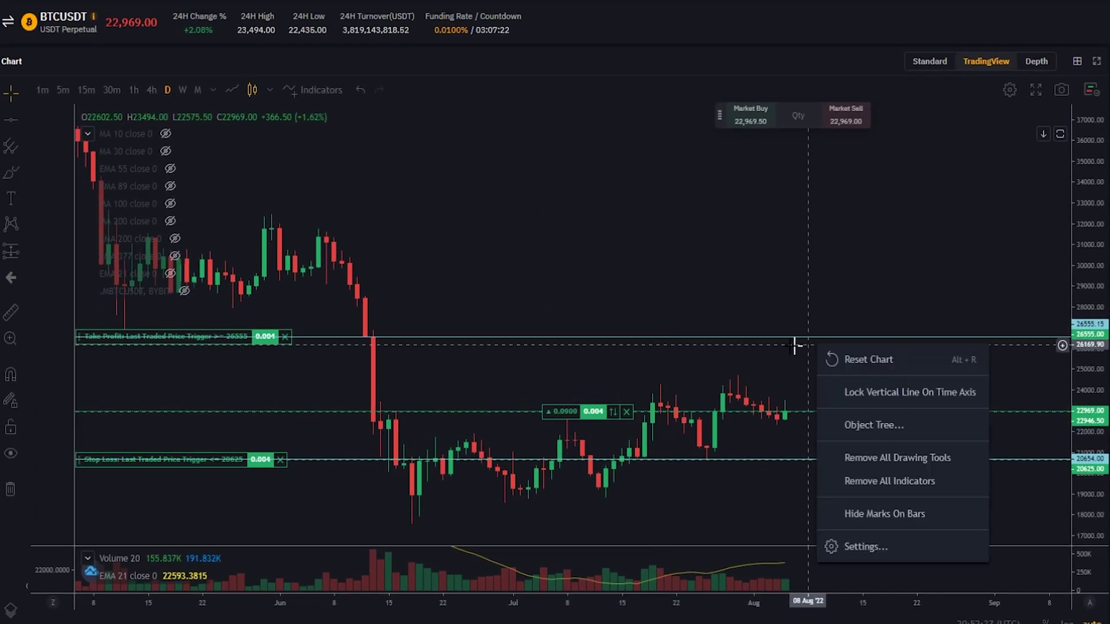
{"action": "left_click", "coordinate": [794, 341]}
{"action": "right_click", "coordinate": [787, 340]}
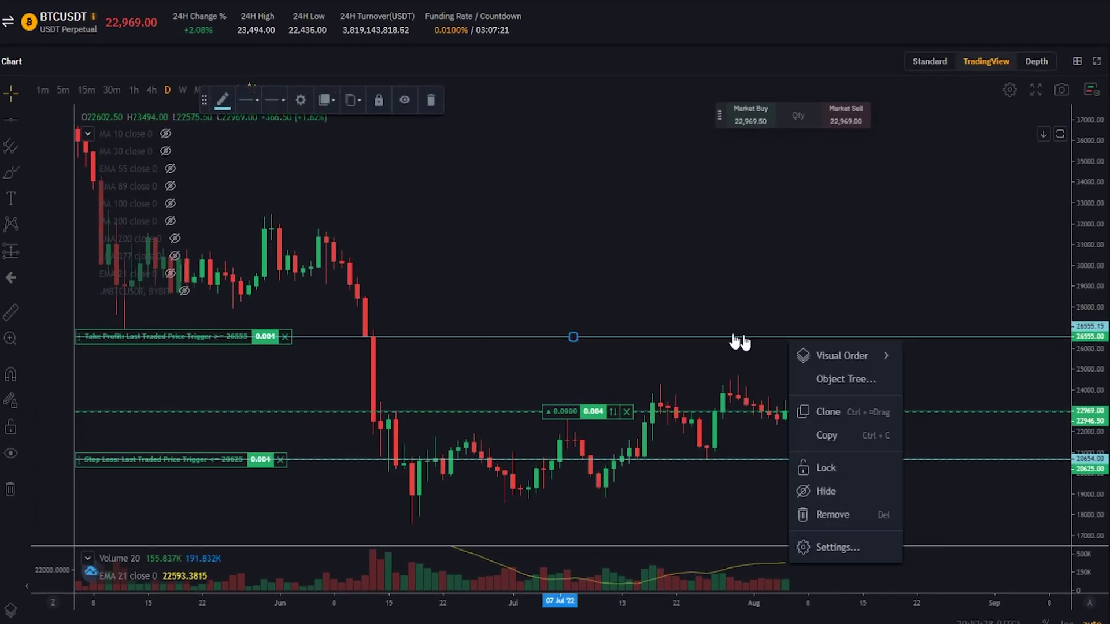
{"action": "left_click", "coordinate": [818, 516]}
{"action": "right_click", "coordinate": [748, 468]}
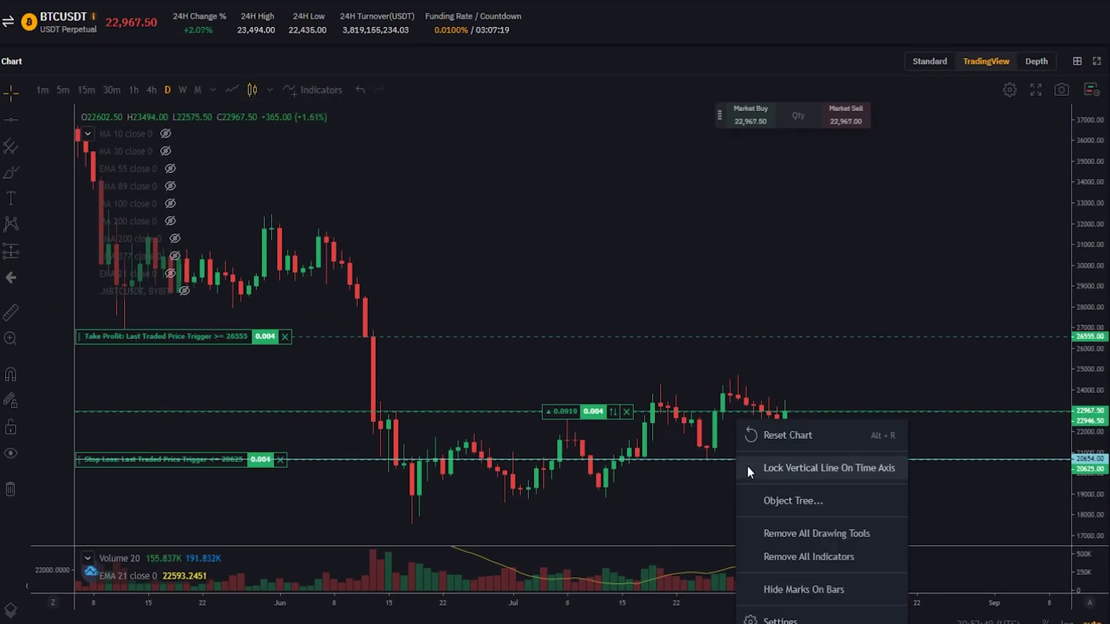
{"action": "left_click", "coordinate": [719, 466]}
{"action": "right_click", "coordinate": [718, 466]}
{"action": "left_click", "coordinate": [762, 586]}
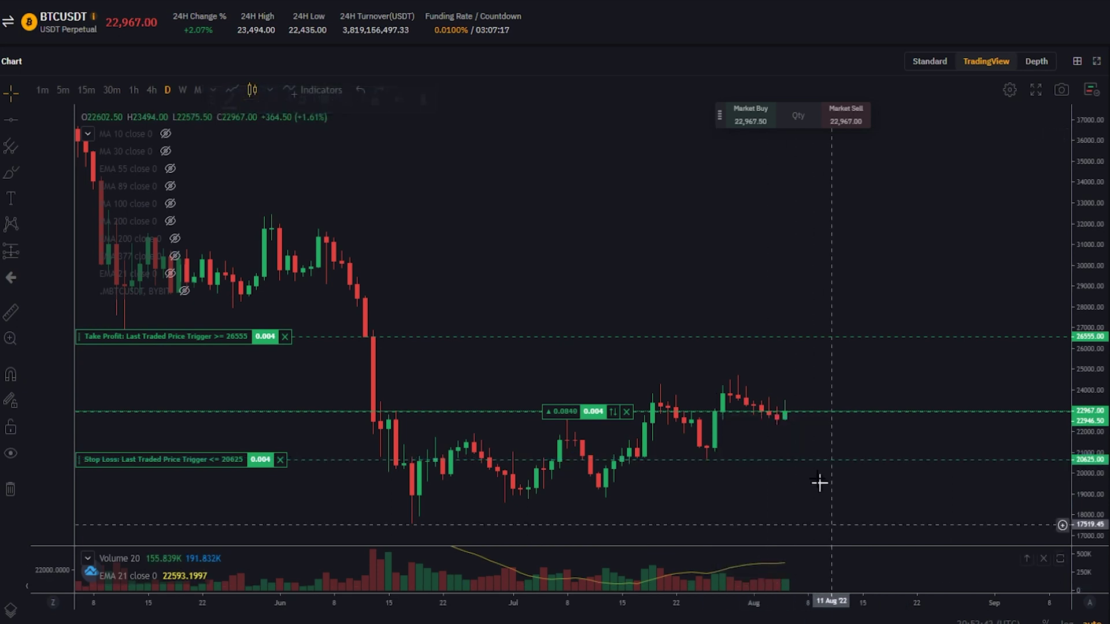
Brush-circle the take-profit and stop-loss lines on the chart
{"action": "left_click", "coordinate": [10, 172]}
{"action": "mouse_move", "coordinate": [781, 325]}
{"action": "left_mouse_down"}
{"action": "mouse_move", "coordinate": [714, 325]}
{"action": "mouse_move", "coordinate": [689, 346]}
{"action": "mouse_move", "coordinate": [781, 319]}
{"action": "left_mouse_up"}
{"action": "mouse_move", "coordinate": [778, 450]}
{"action": "left_mouse_down"}
{"action": "mouse_move", "coordinate": [752, 457]}
{"action": "mouse_move", "coordinate": [777, 450]}
{"action": "left_mouse_up"}
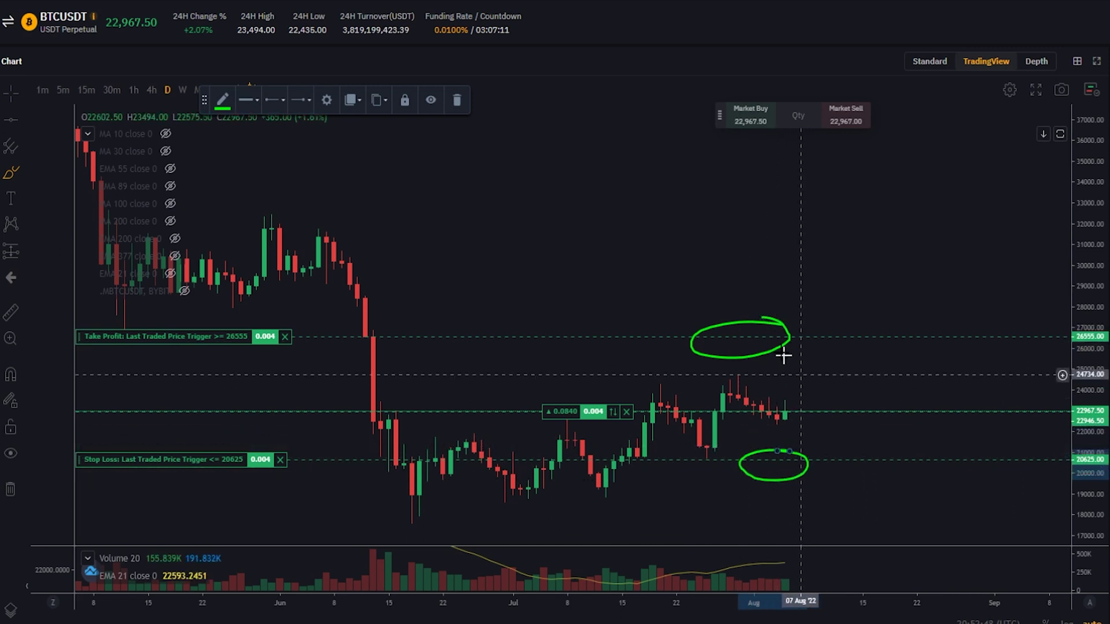
Undo the ellipse, then drag the take profit up to 28376 and stop loss down to 20531
{"action": "key", "text": "ctrl+z"}
{"action": "key", "text": "ctrl+z"}
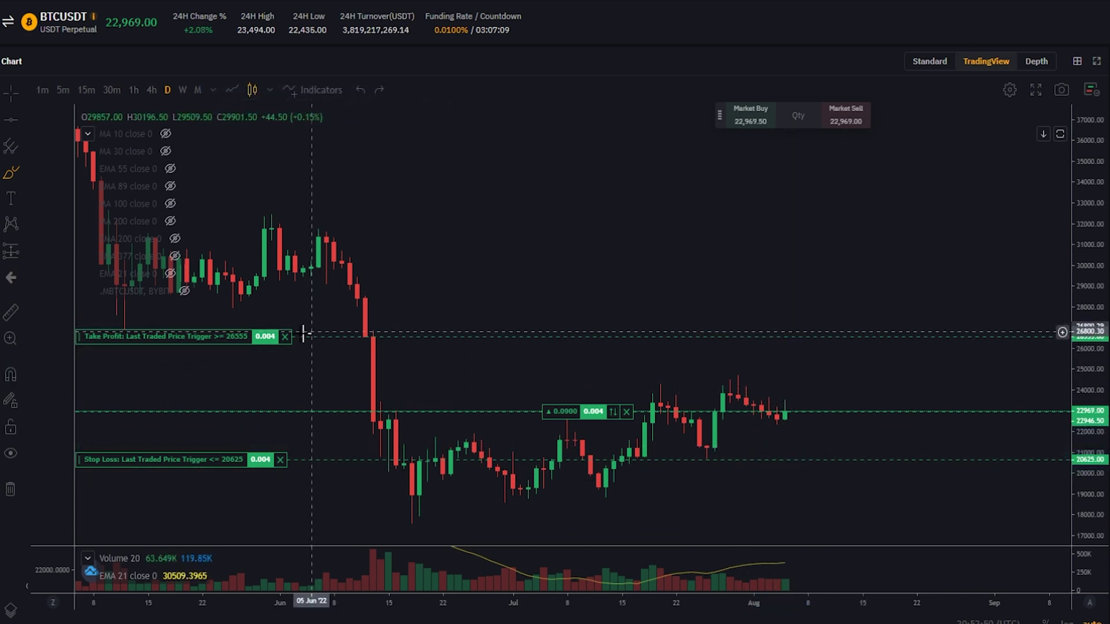
{"action": "key", "text": "Escape"}
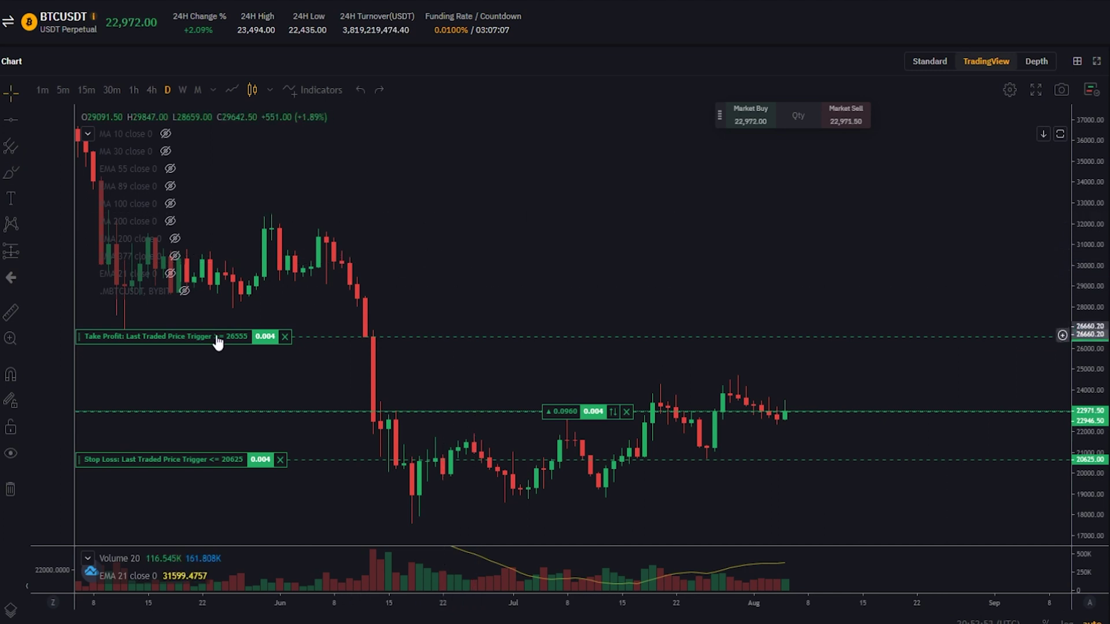
{"action": "left_click_drag", "start_coordinate": [214, 335], "coordinate": [223, 299]}
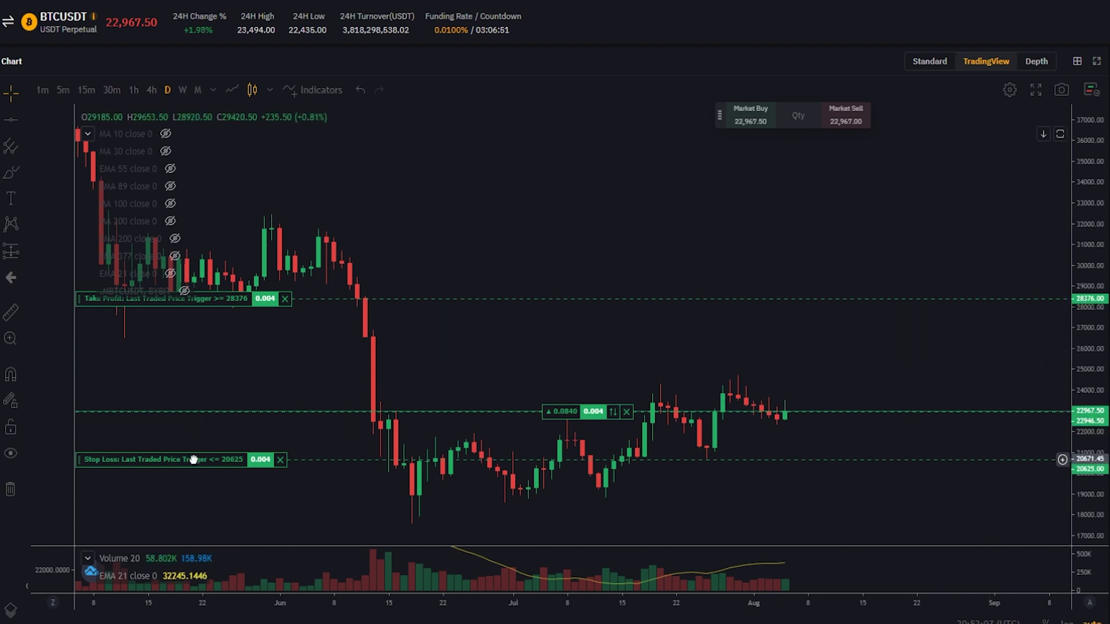
{"action": "left_click_drag", "start_coordinate": [194, 460], "coordinate": [191, 462]}
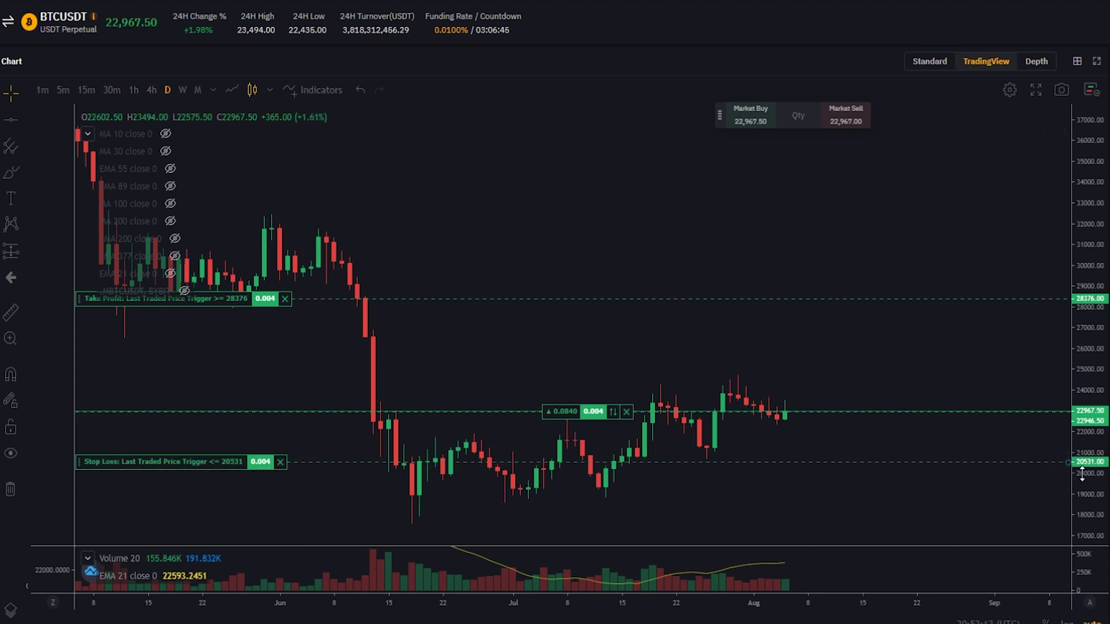
{"action": "scroll", "coordinate": [937, 470], "scroll_direction": "down", "scroll_amount": 2}
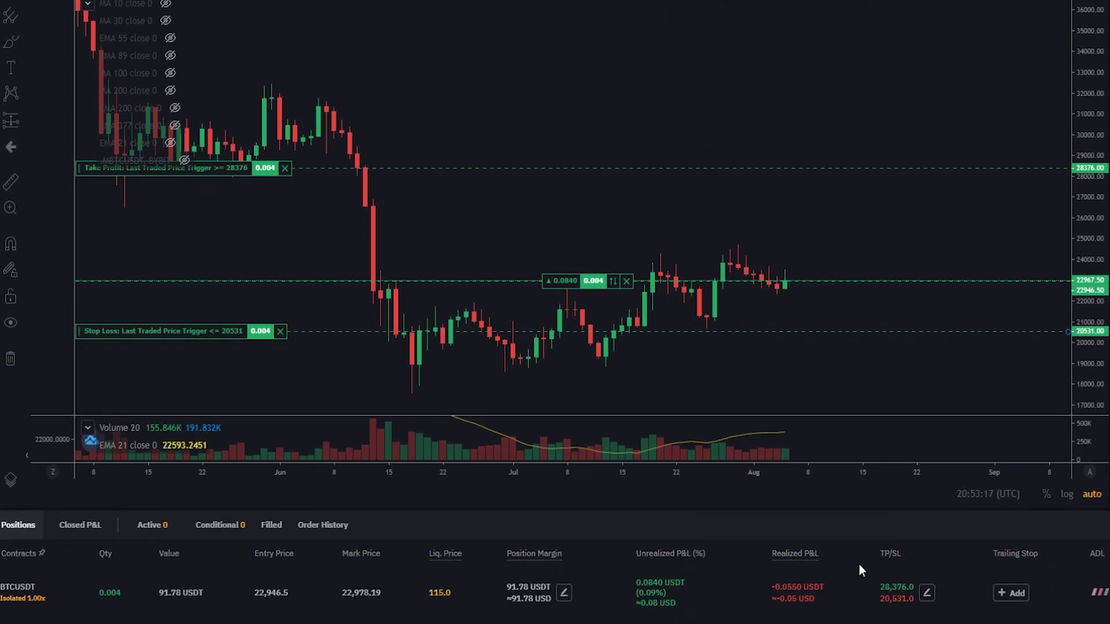
Cancel the take-profit and stop-loss orders, then close the BTCUSDT long
{"action": "left_click_drag", "start_coordinate": [903, 550], "coordinate": [863, 552]}
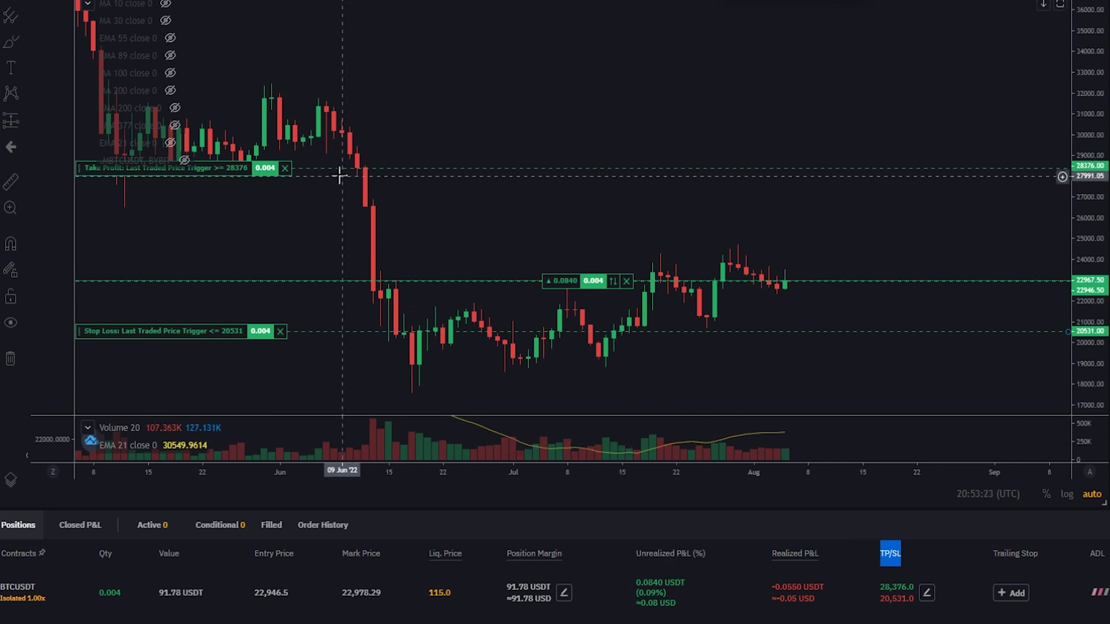
{"action": "left_click", "coordinate": [284, 168]}
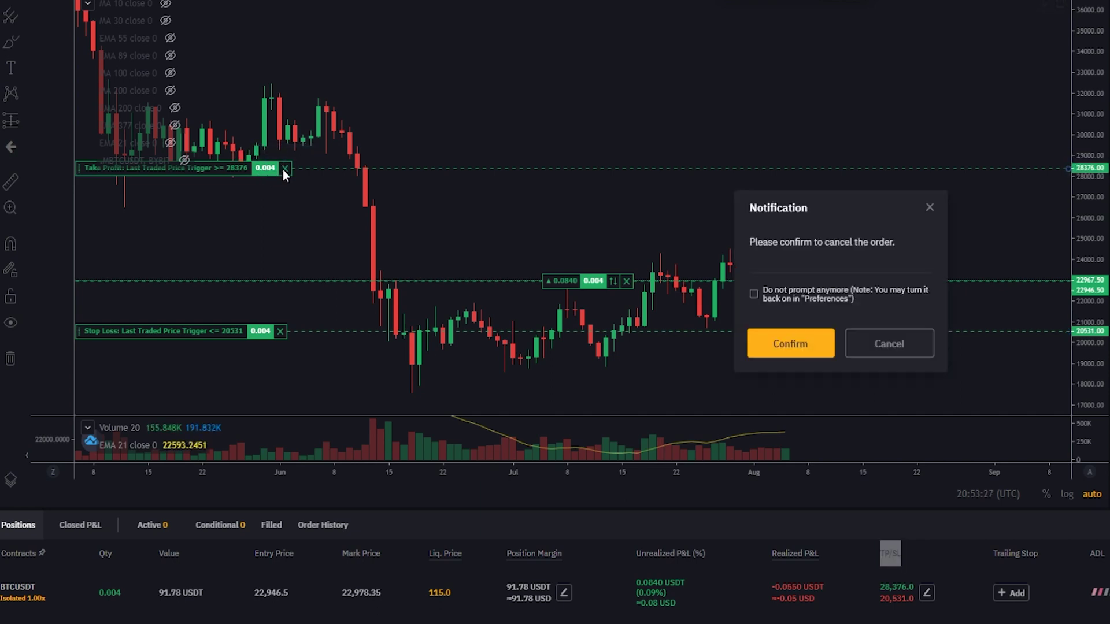
{"action": "left_click", "coordinate": [773, 343]}
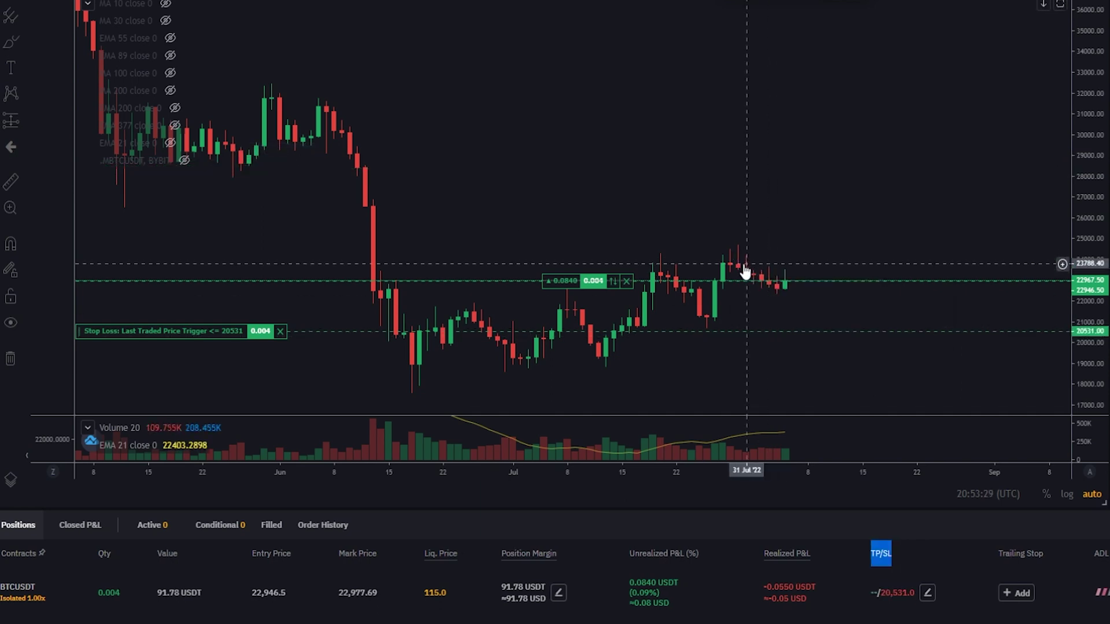
{"action": "left_click", "coordinate": [280, 332]}
{"action": "left_click", "coordinate": [824, 340]}
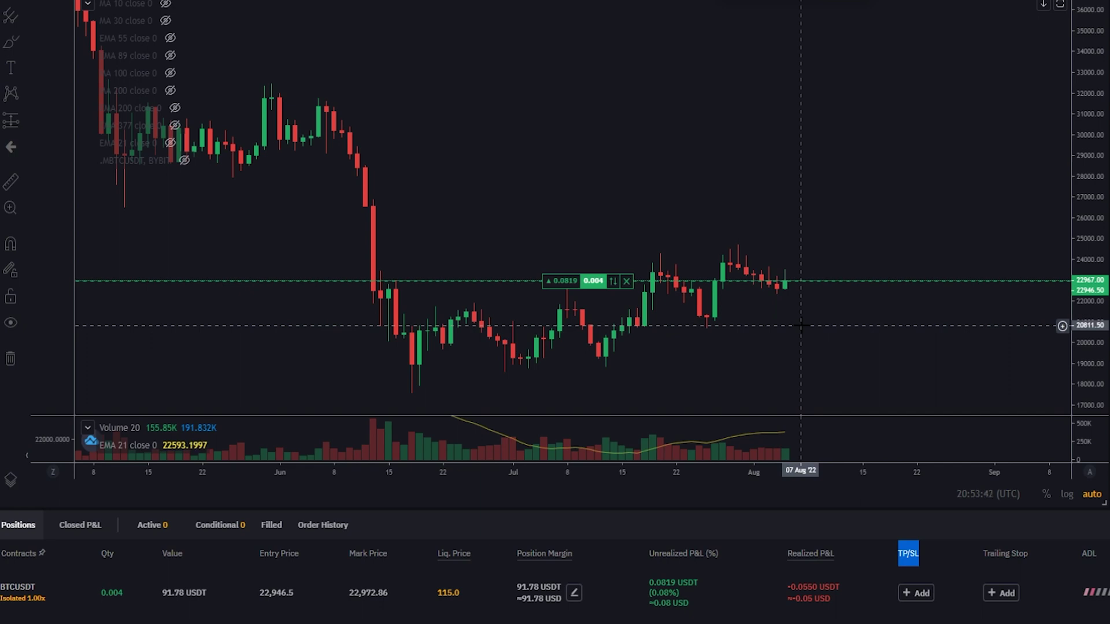
{"action": "left_click", "coordinate": [626, 281]}
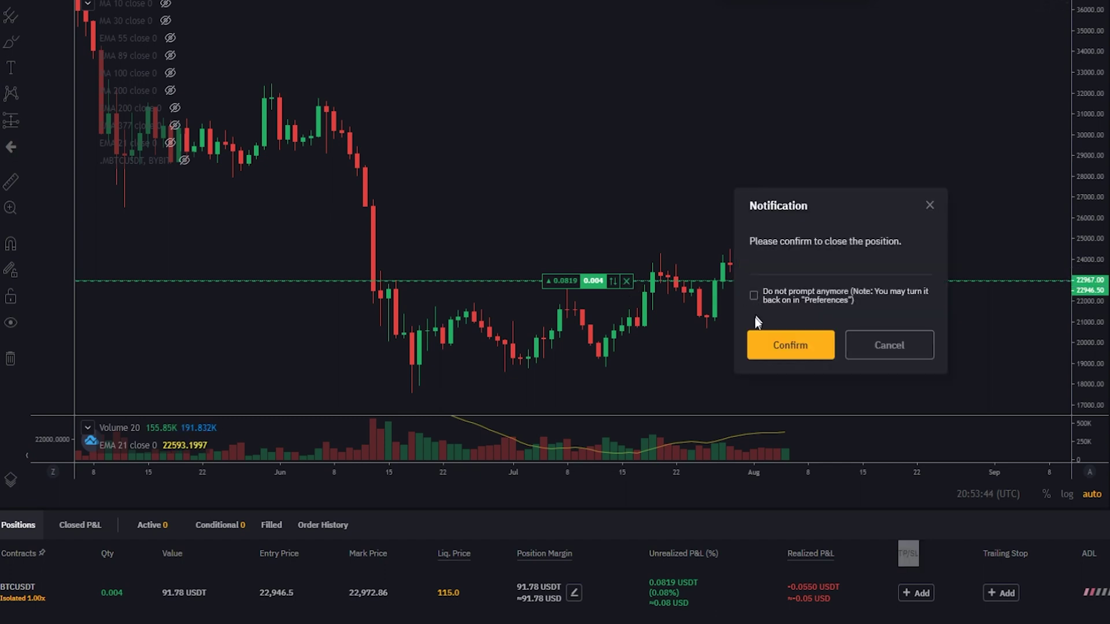
{"action": "left_click", "coordinate": [801, 345]}
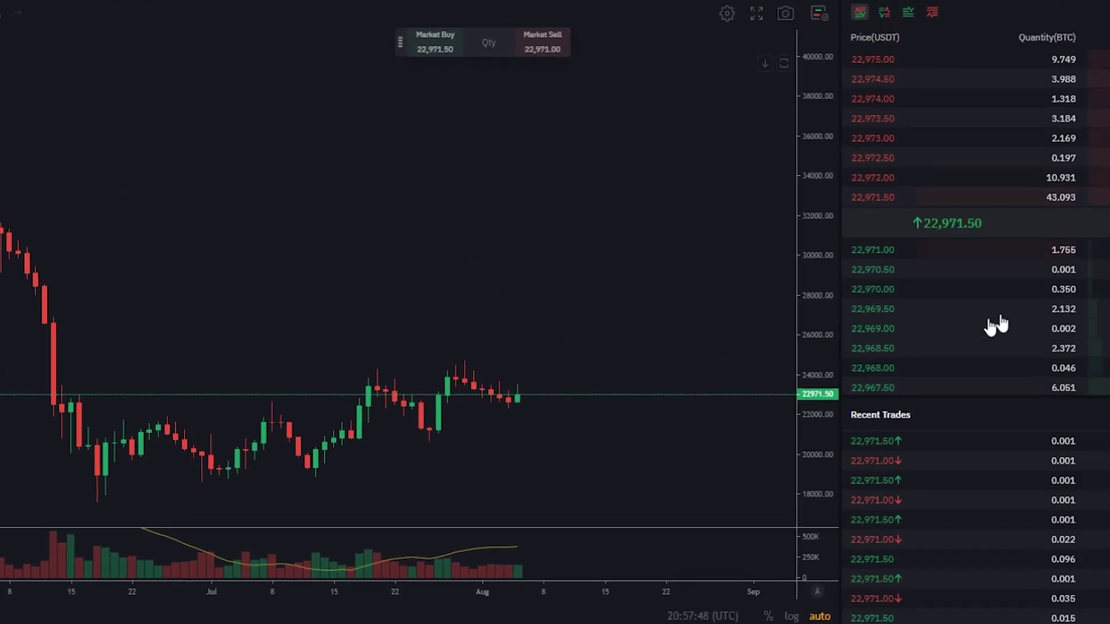
Submit a 100 USDT market long with take profit 28000 and stop loss 20516
{"action": "double_click", "coordinate": [862, 257]}
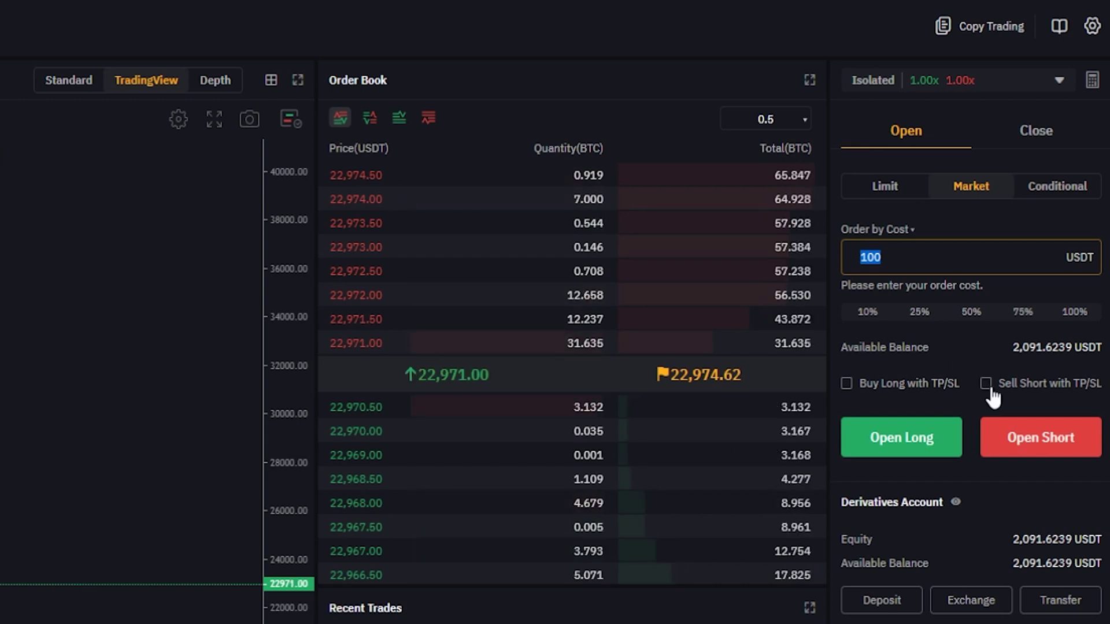
{"action": "left_click", "coordinate": [847, 373]}
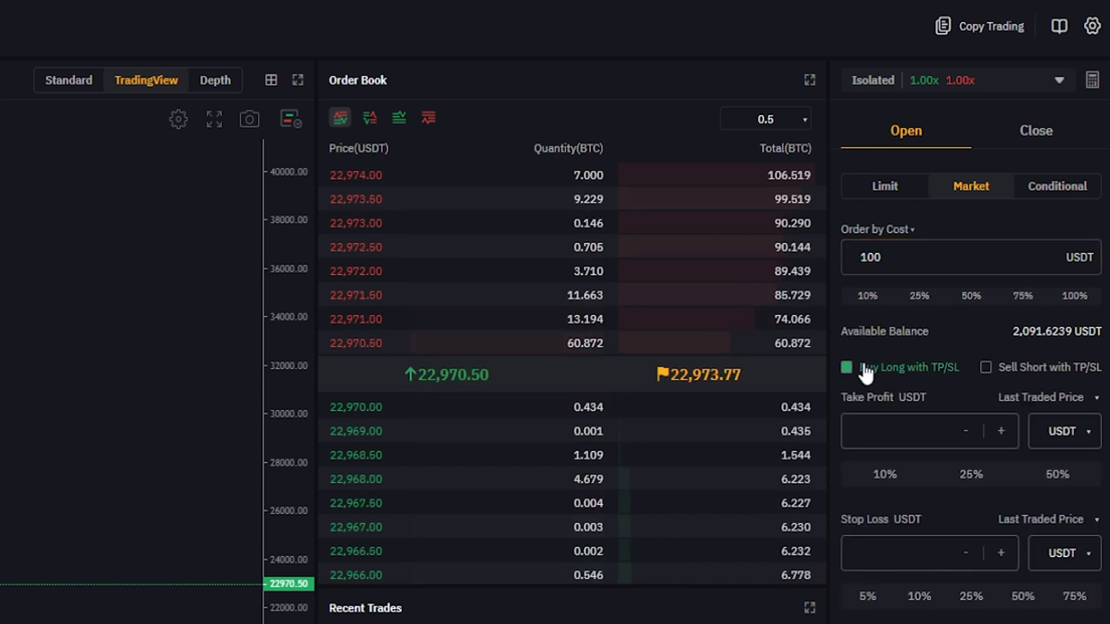
{"action": "left_click", "coordinate": [880, 434]}
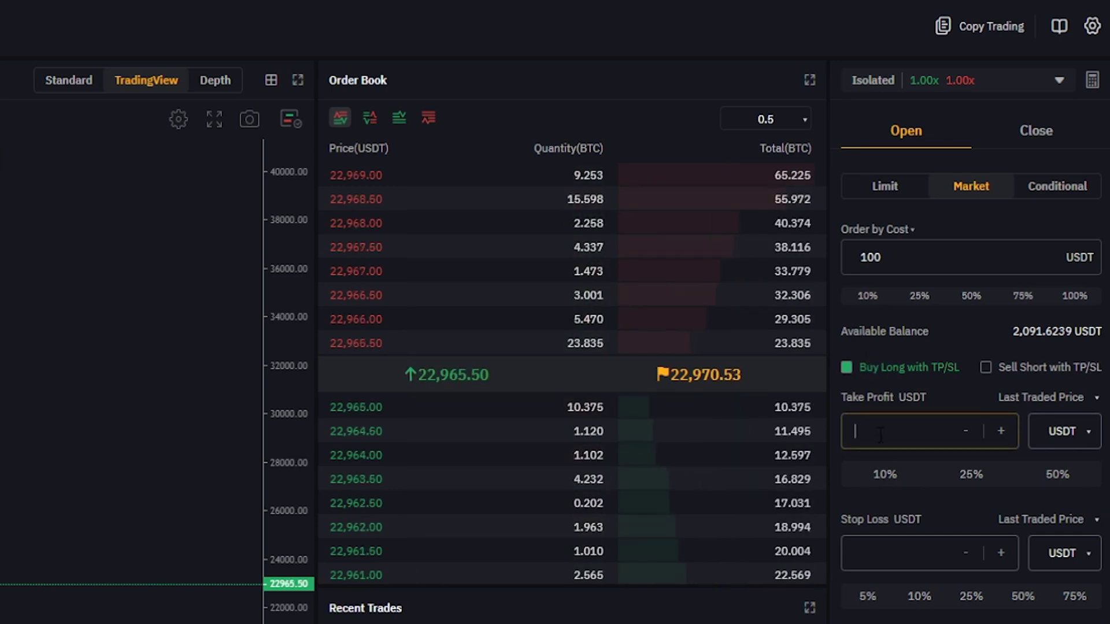
{"action": "type", "text": "2"}
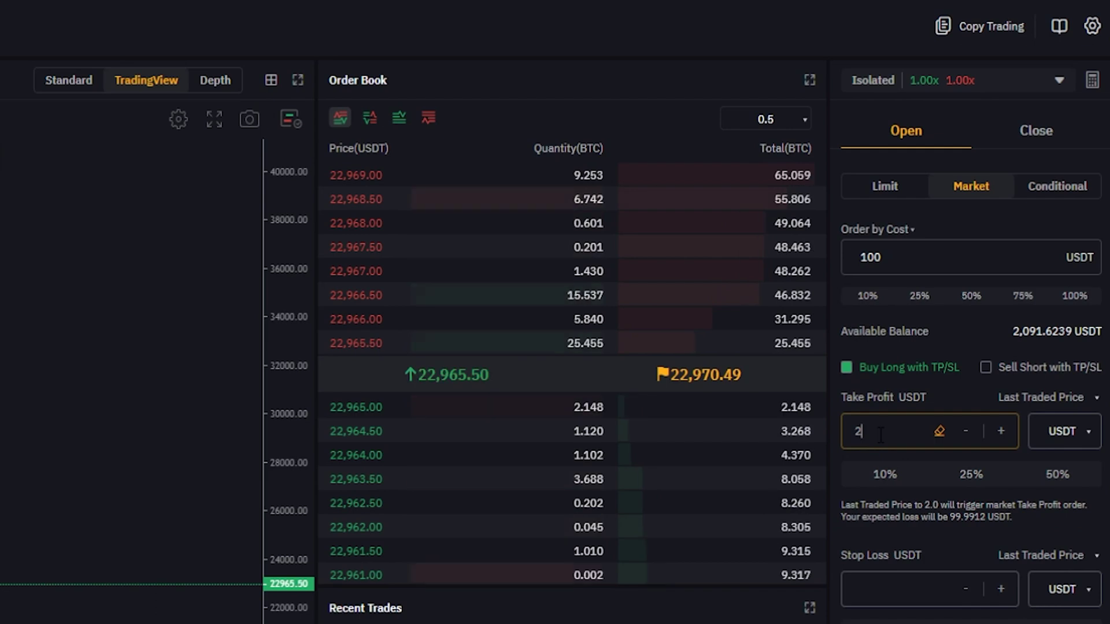
{"action": "type", "text": "8000"}
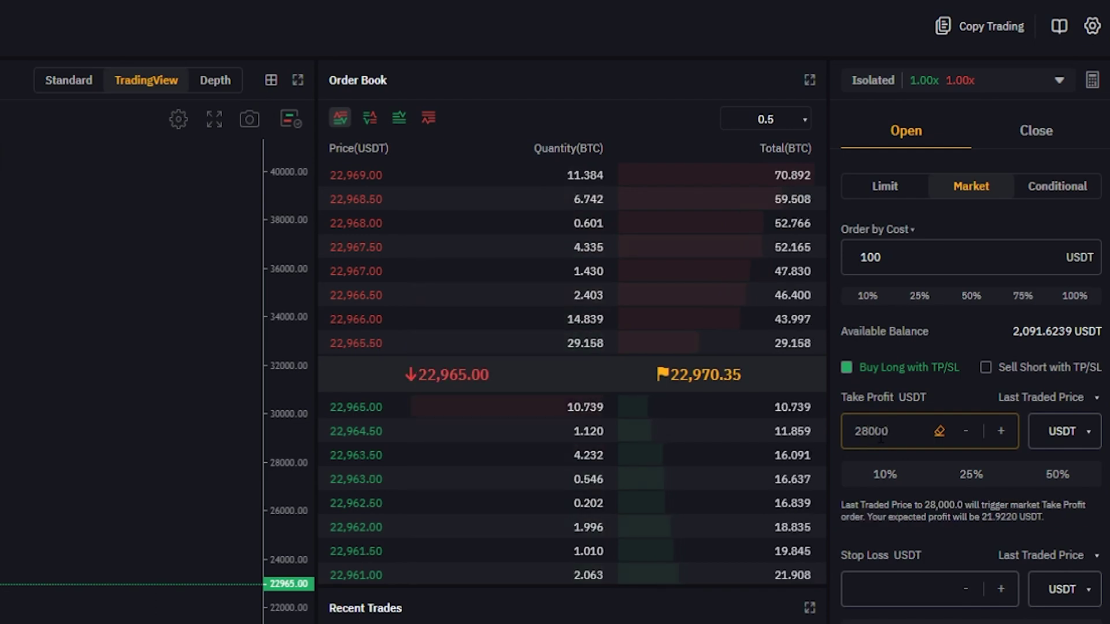
{"action": "left_click", "coordinate": [895, 589]}
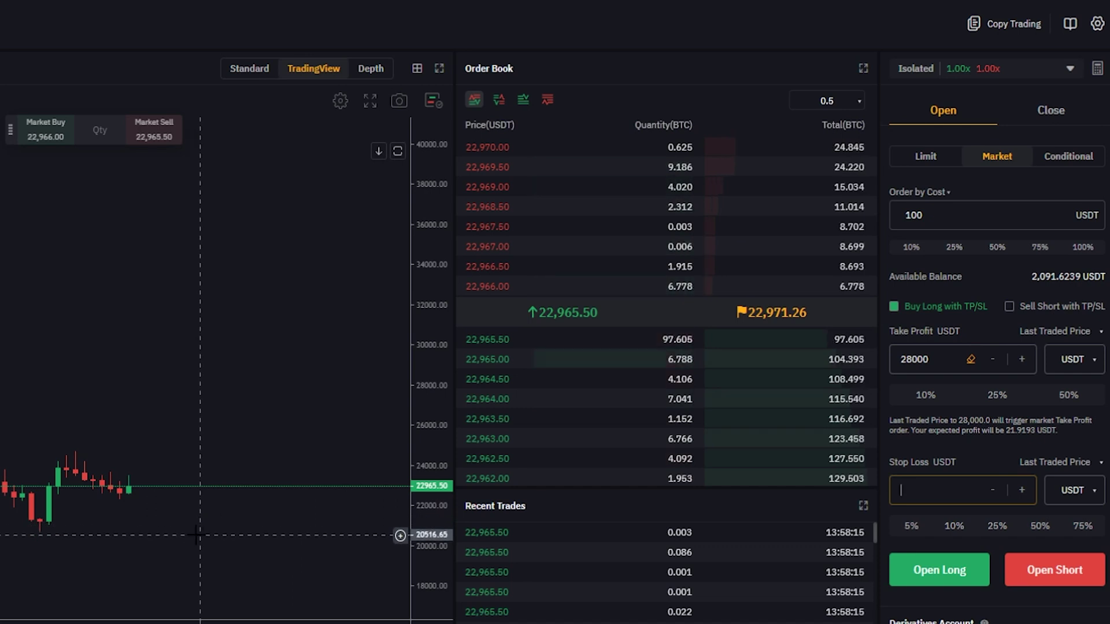
{"action": "type", "text": "20"}
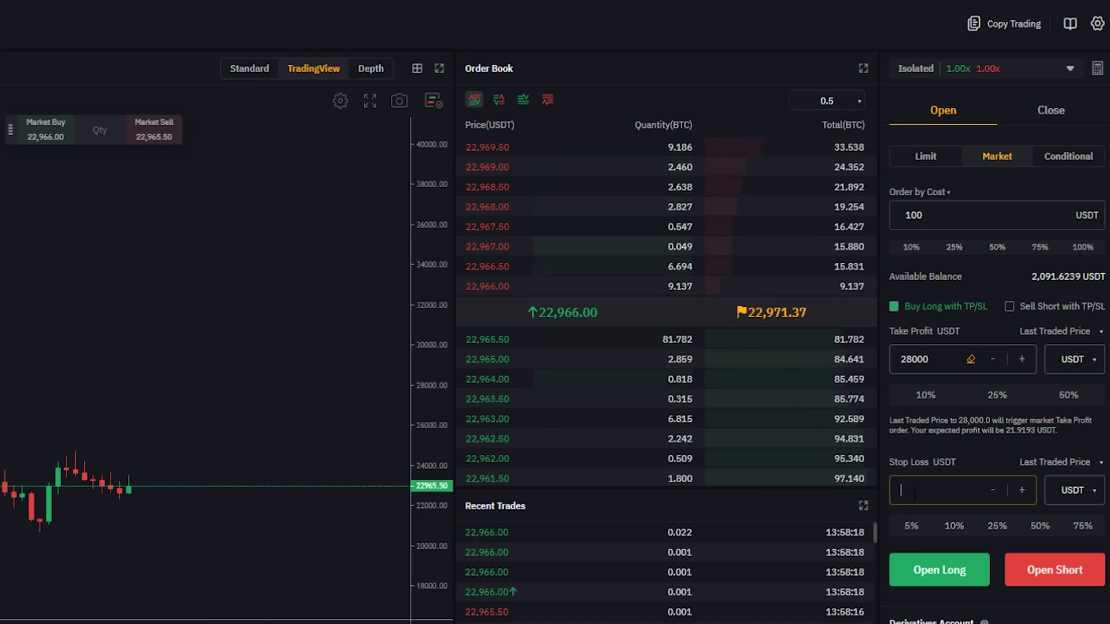
{"action": "type", "text": "516"}
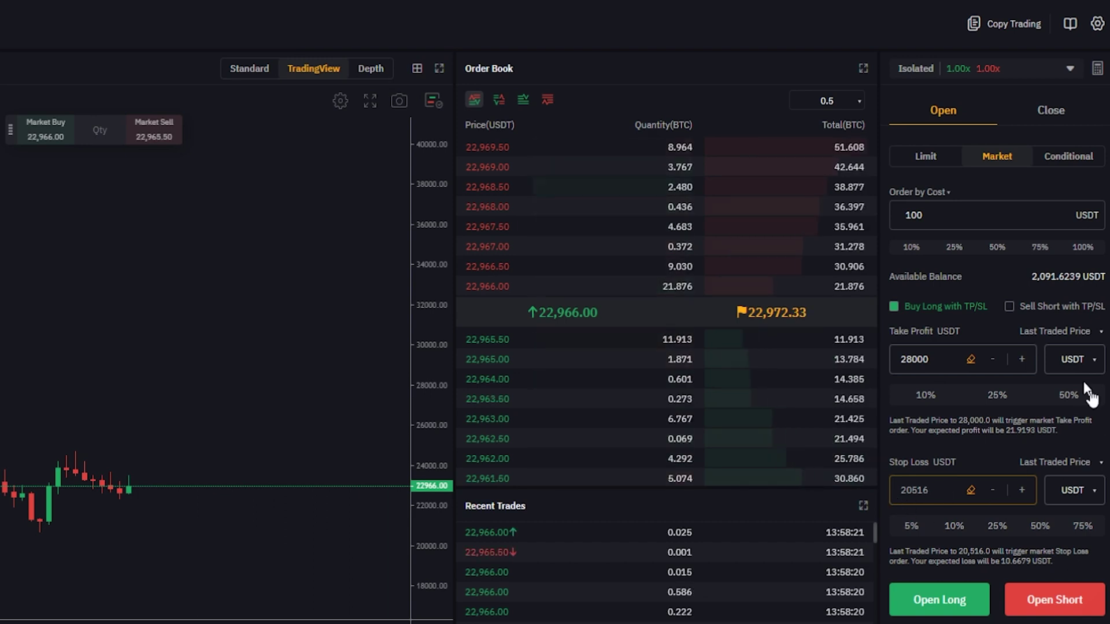
{"action": "left_click", "coordinate": [939, 601]}
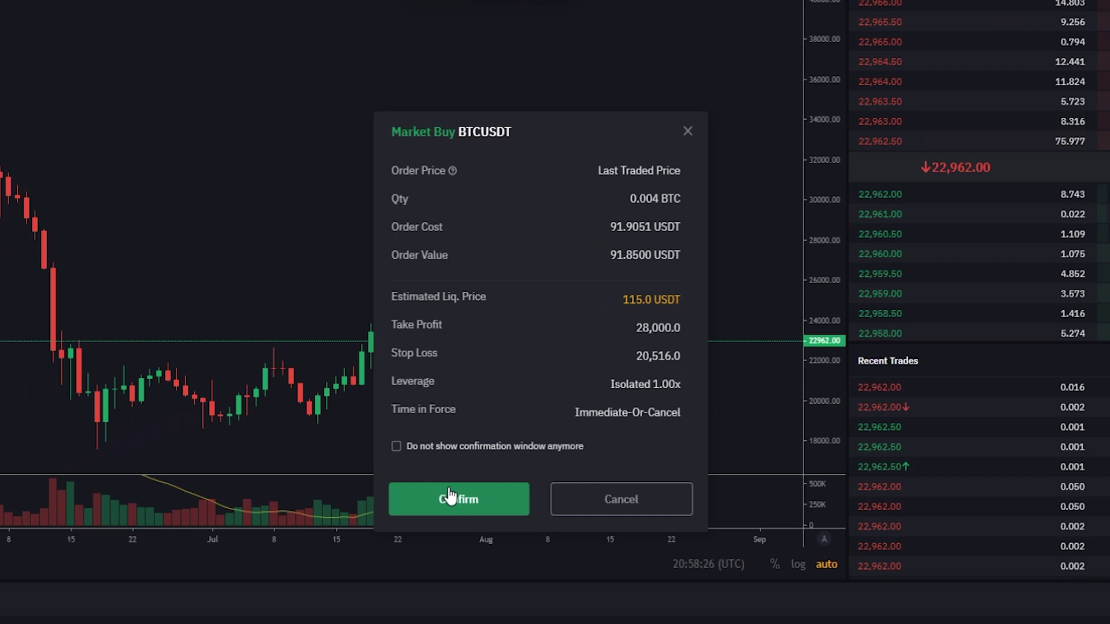
Confirm the market buy, opening a 0.004 BTC long at 22,962.5, and clear the brush marks
{"action": "left_click", "coordinate": [450, 497]}
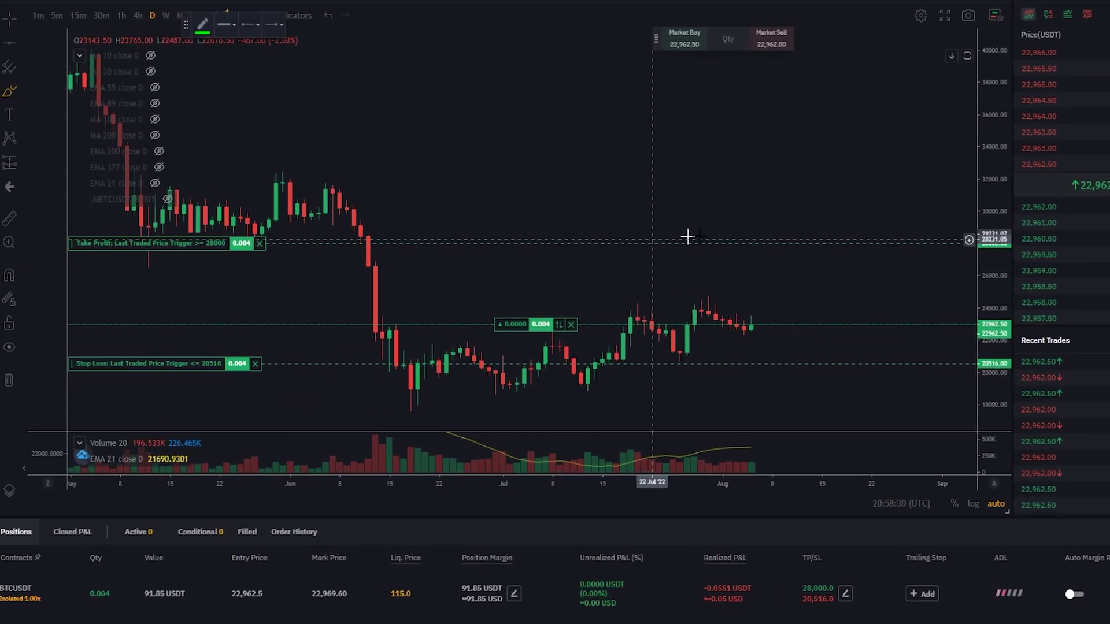
{"action": "mouse_move", "coordinate": [841, 231]}
{"action": "left_mouse_down"}
{"action": "mouse_move", "coordinate": [775, 237]}
{"action": "mouse_move", "coordinate": [849, 248]}
{"action": "left_mouse_up"}
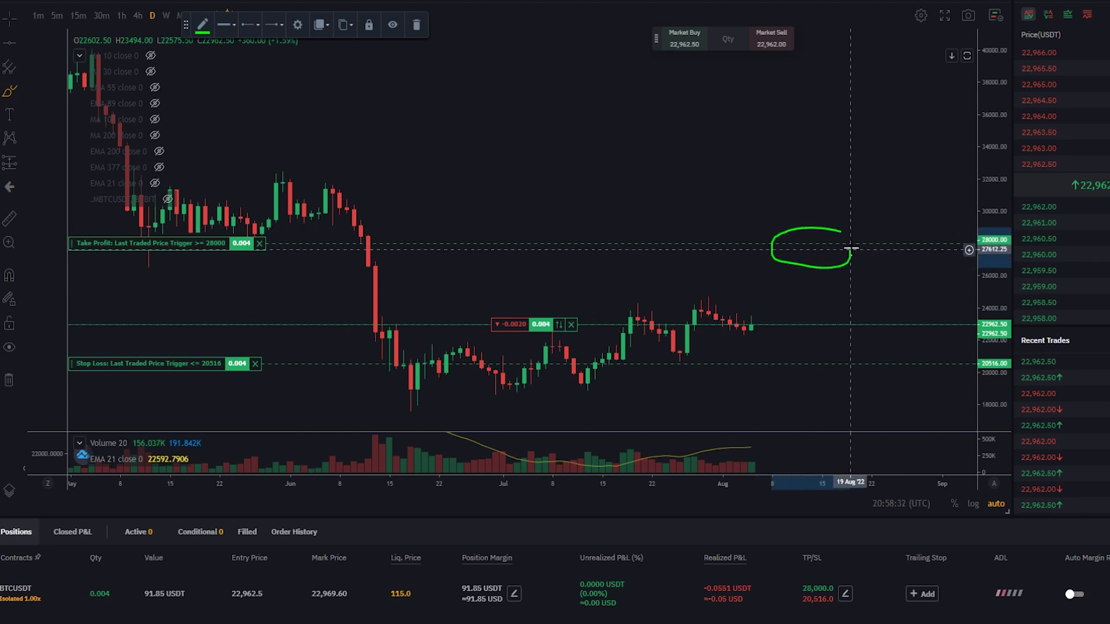
{"action": "mouse_move", "coordinate": [833, 348]}
{"action": "left_mouse_down"}
{"action": "mouse_move", "coordinate": [785, 386]}
{"action": "mouse_move", "coordinate": [830, 351]}
{"action": "left_mouse_up"}
{"action": "key", "text": "ctrl+z"}
{"action": "key", "text": "ctrl+z"}
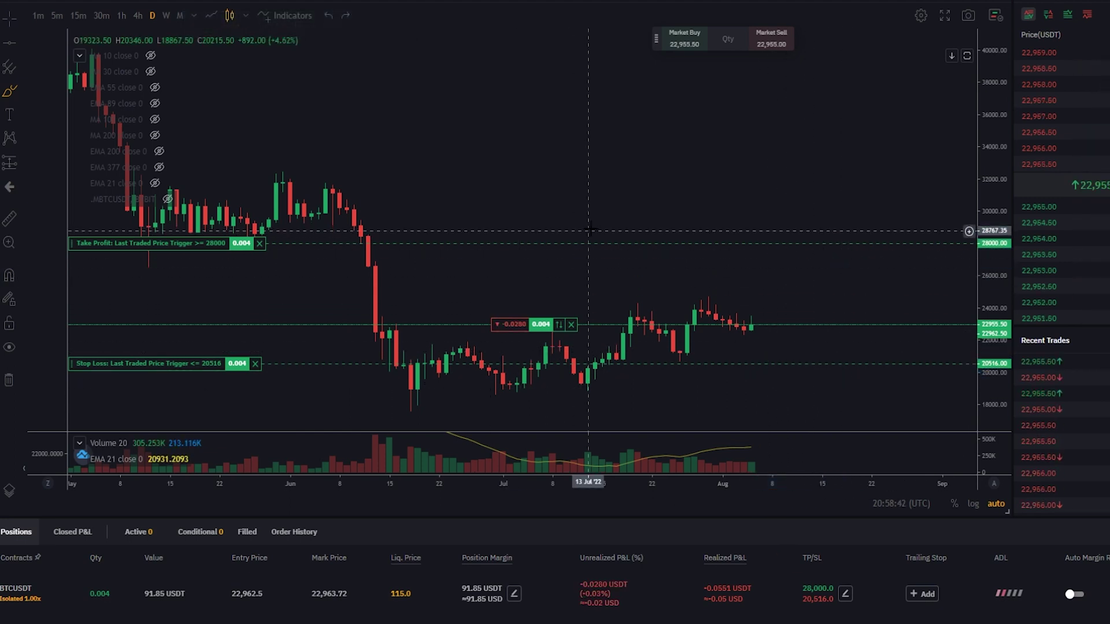
Cancel the 20,516 stop loss and 28,000 take profit, then close the long
{"action": "left_click", "coordinate": [256, 364]}
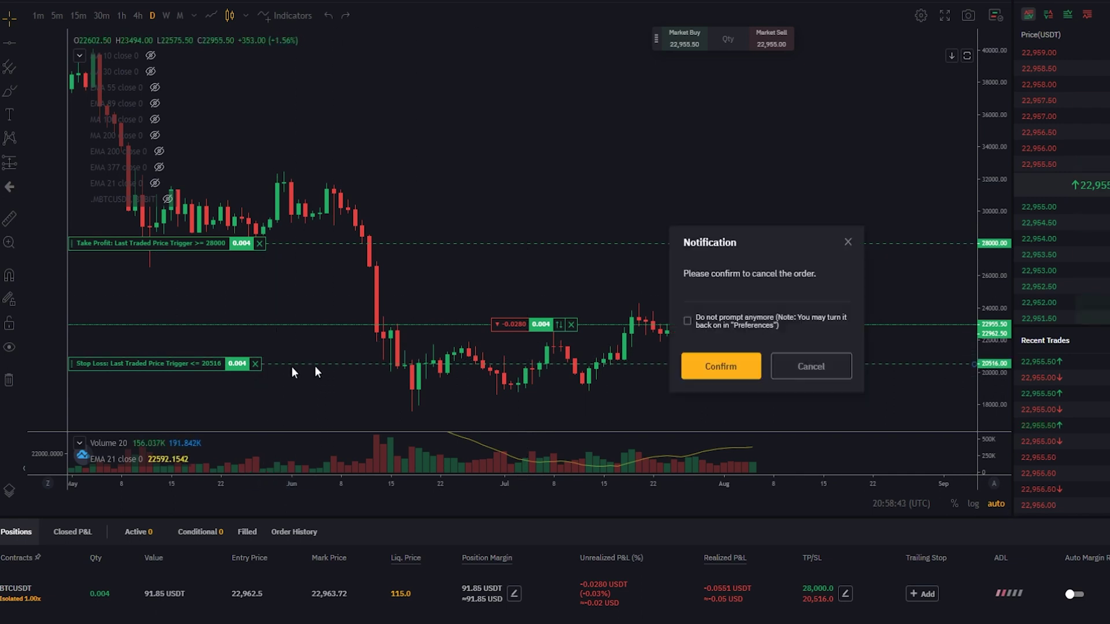
{"action": "left_click", "coordinate": [719, 370]}
{"action": "left_click", "coordinate": [259, 242]}
{"action": "left_click", "coordinate": [685, 369]}
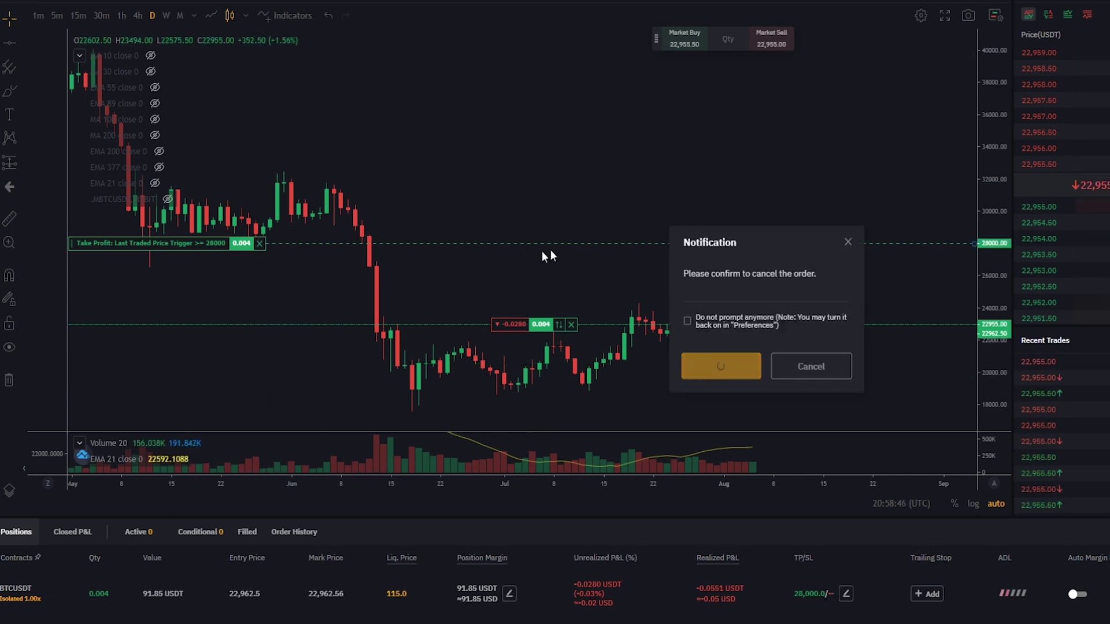
{"action": "left_click", "coordinate": [572, 324]}
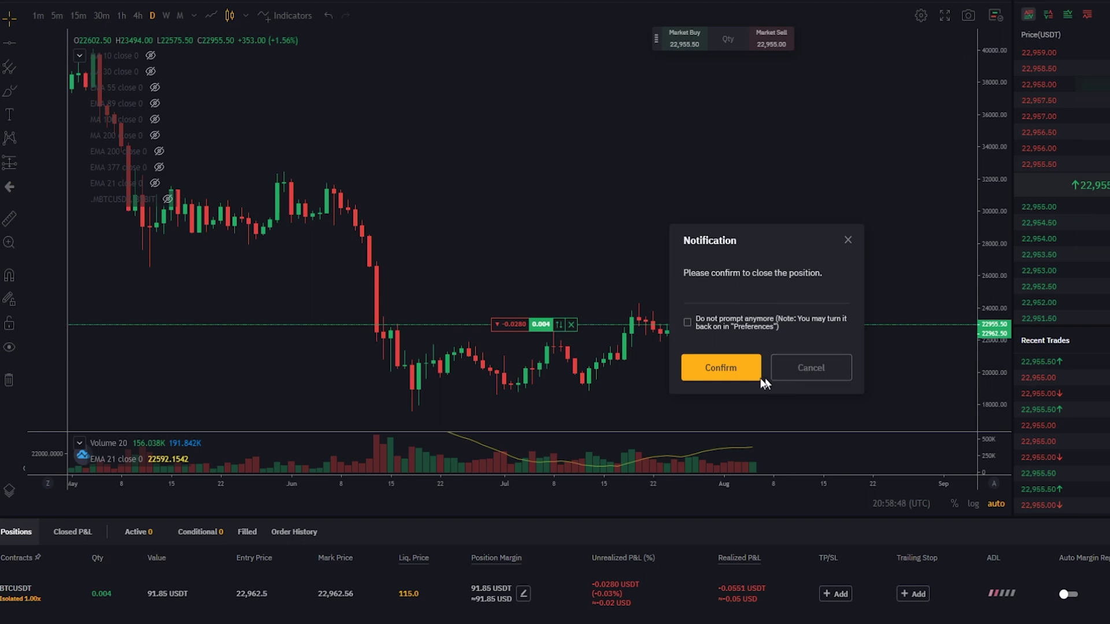
{"action": "left_click", "coordinate": [701, 373]}
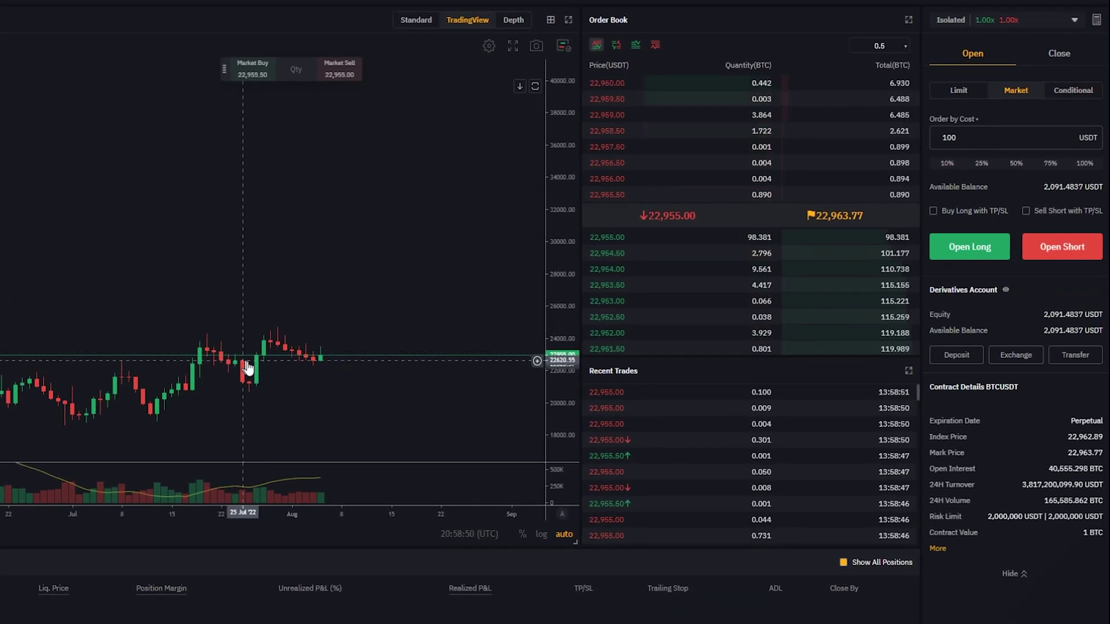
Set up a 100 USDT limit buy at 22,000 with take profit 28,000 and stop loss 20,557
{"action": "left_click", "coordinate": [954, 96]}
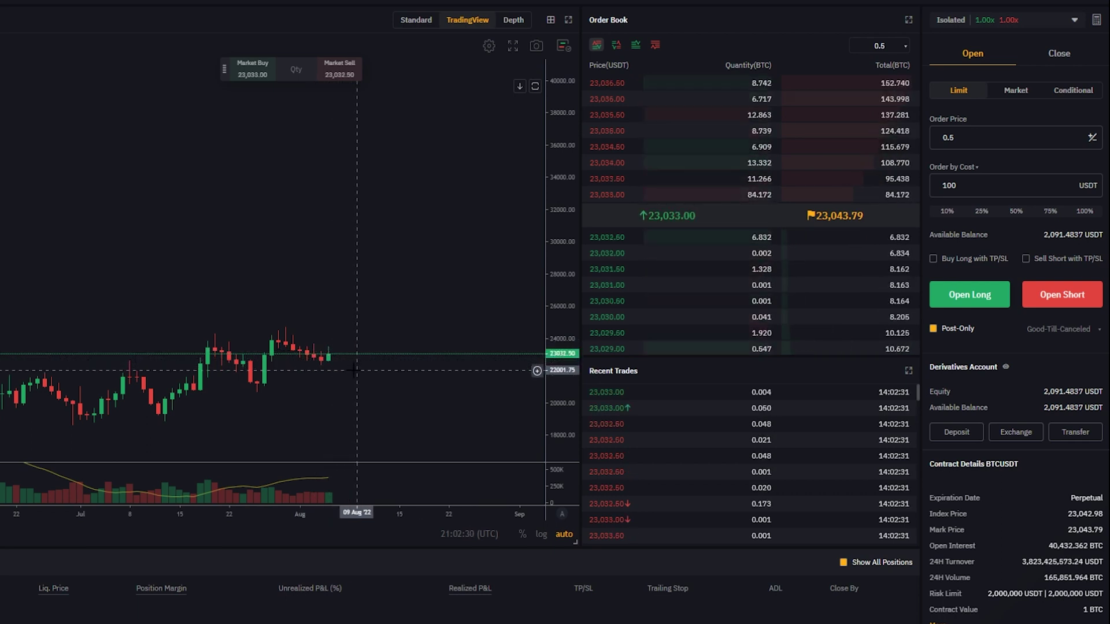
{"action": "key", "text": "ctrl+a"}
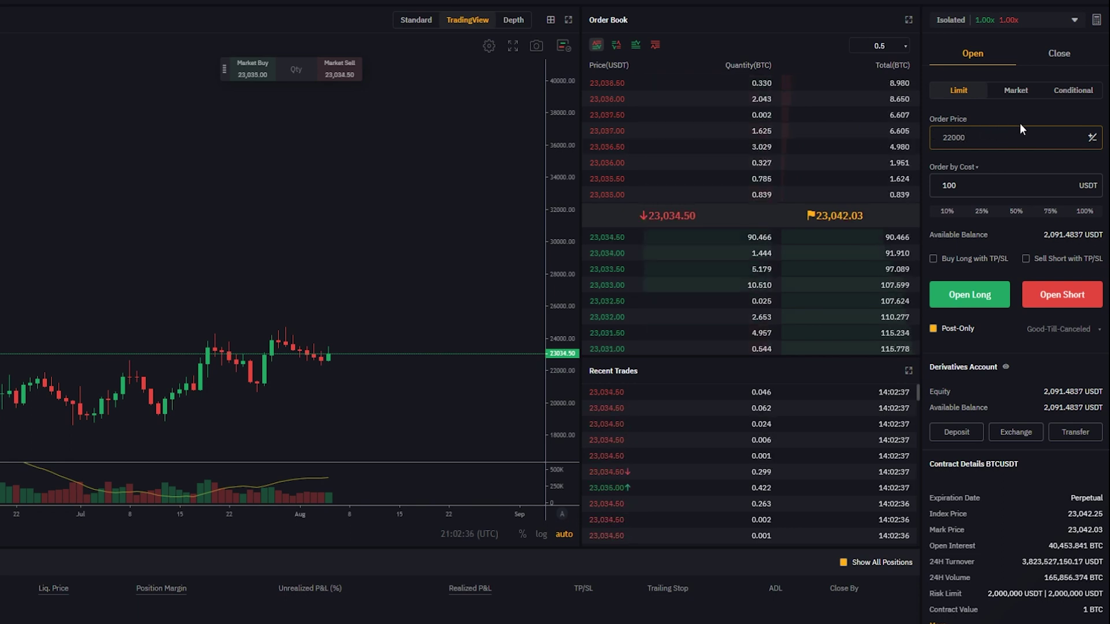
{"action": "left_click", "coordinate": [933, 259]}
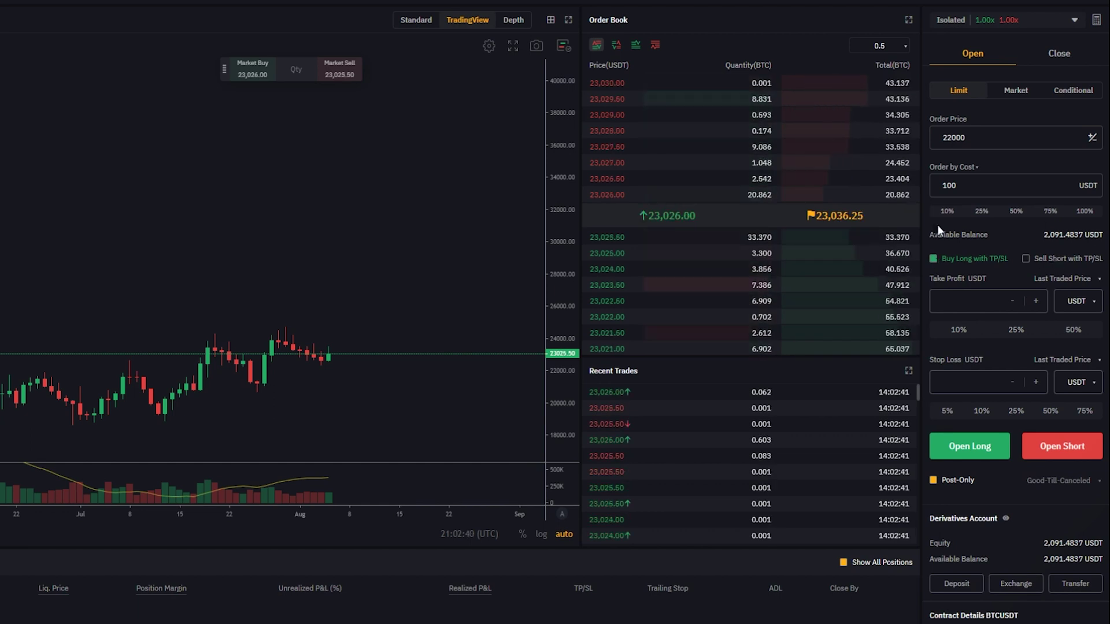
{"action": "type", "text": "28000"}
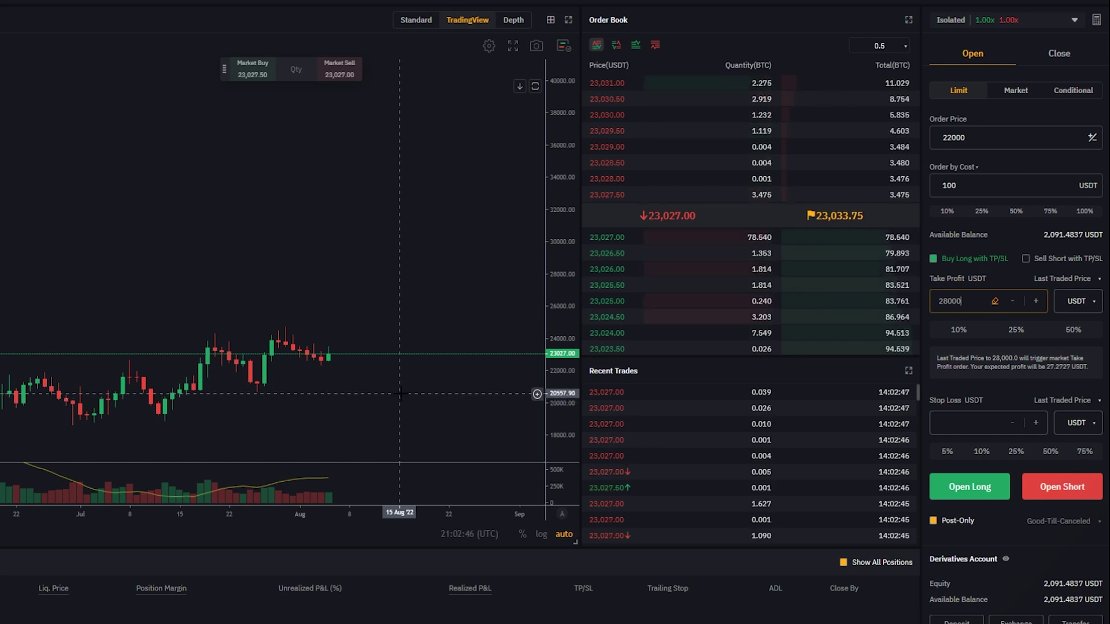
{"action": "type", "text": "20557"}
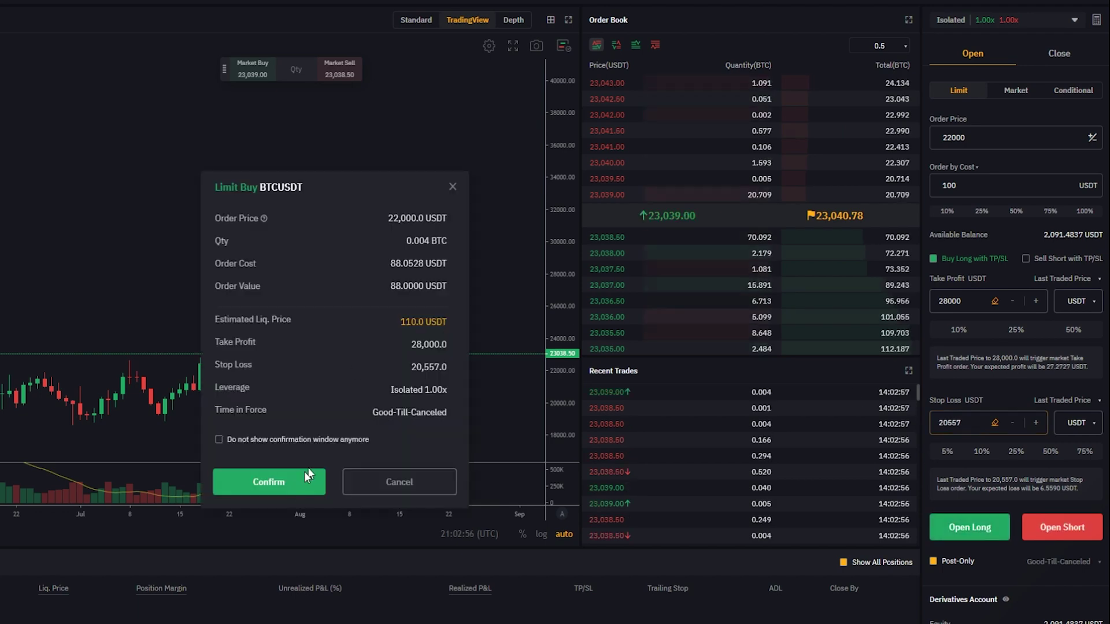
Confirm the 0.004 BTC limit buy at 22,000 and circle its order line on the chart
{"action": "left_click", "coordinate": [302, 481]}
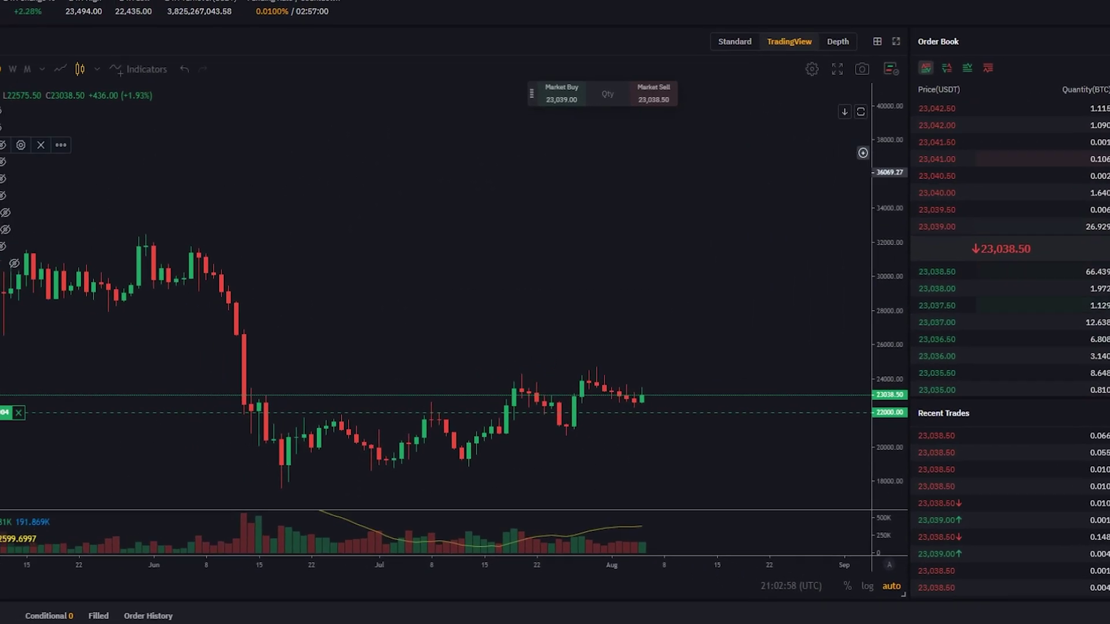
{"action": "left_click", "coordinate": [8, 166]}
{"action": "mouse_move", "coordinate": [831, 424]}
{"action": "left_mouse_down"}
{"action": "mouse_move", "coordinate": [845, 423]}
{"action": "mouse_move", "coordinate": [853, 444]}
{"action": "mouse_move", "coordinate": [836, 442]}
{"action": "mouse_move", "coordinate": [867, 454]}
{"action": "mouse_move", "coordinate": [869, 431]}
{"action": "left_mouse_up"}
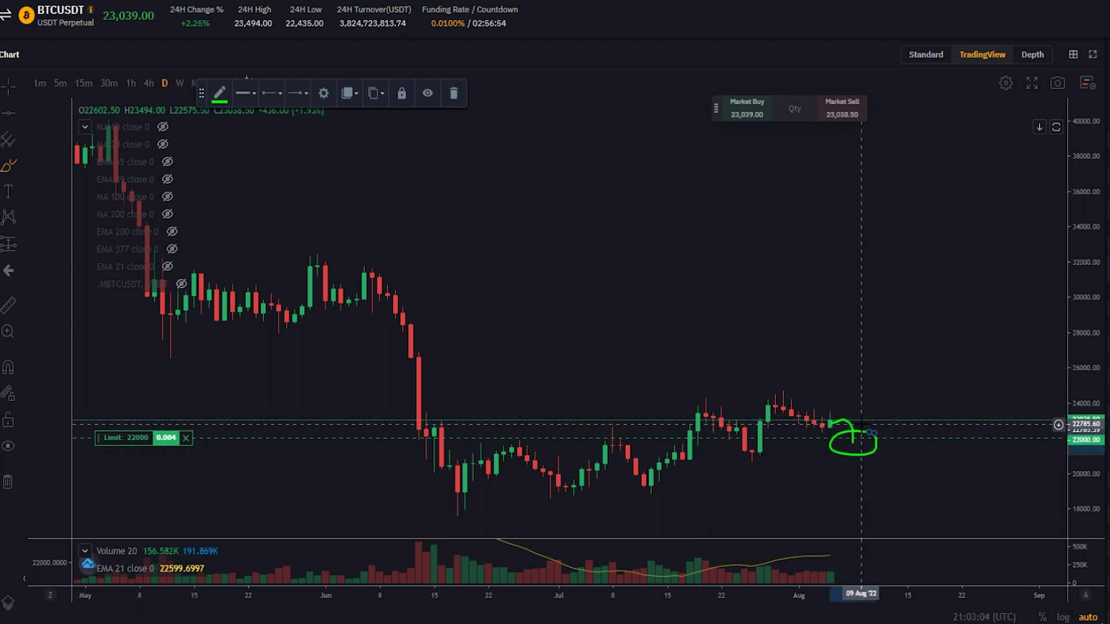